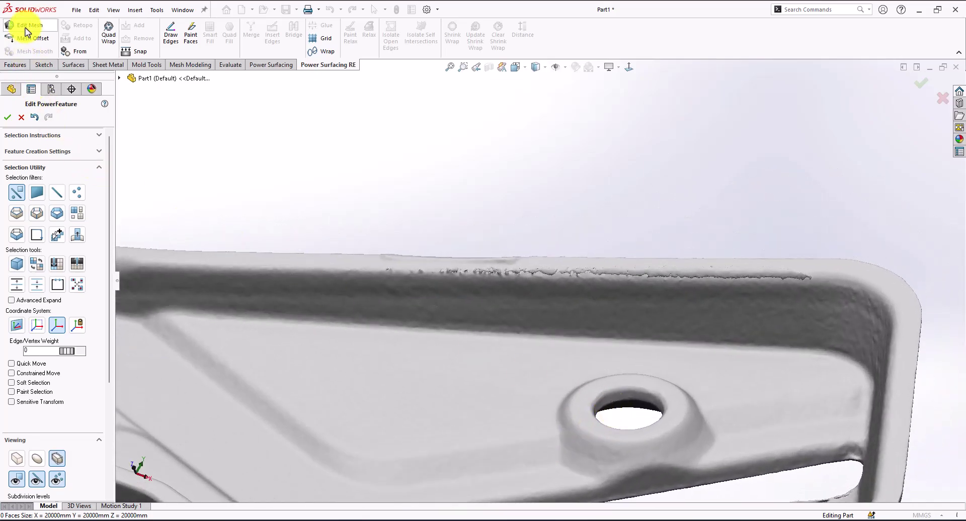
- Edit the reference mesh, selecting the faces around the damaged strip on the part's rim, and open that region for mesh-face editing
left_click(25, 29)
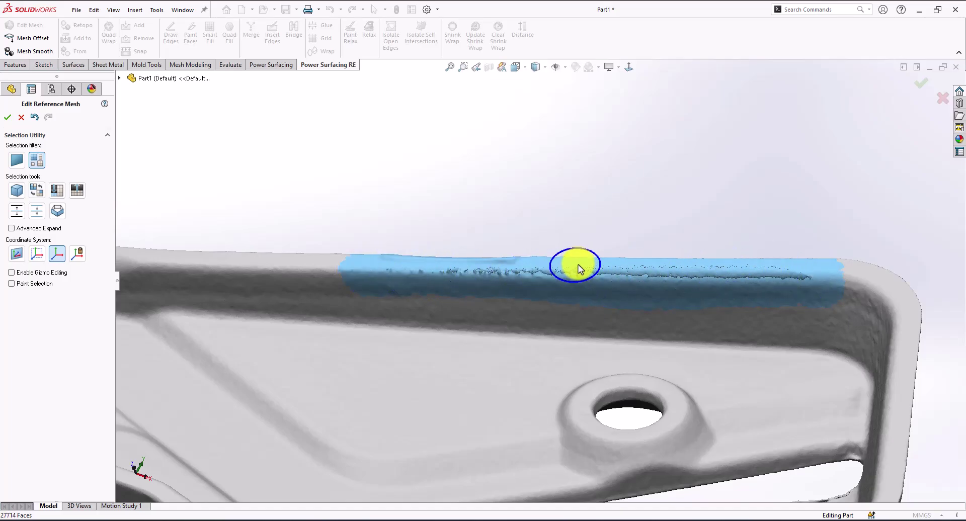
middle_click_drag(624, 267, 648, 295)
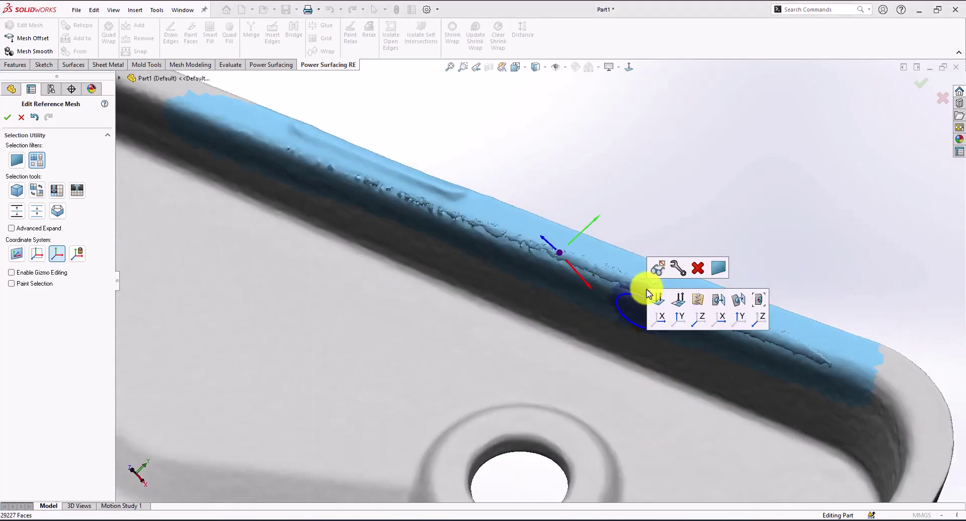
left_click(677, 268)
- Enable Paint Selection at size 50, then paint over and delete the jagged faces at one end of the damaged strip
middle_click_drag(768, 174, 495, 185)
scroll(476, 179, "down", 4)
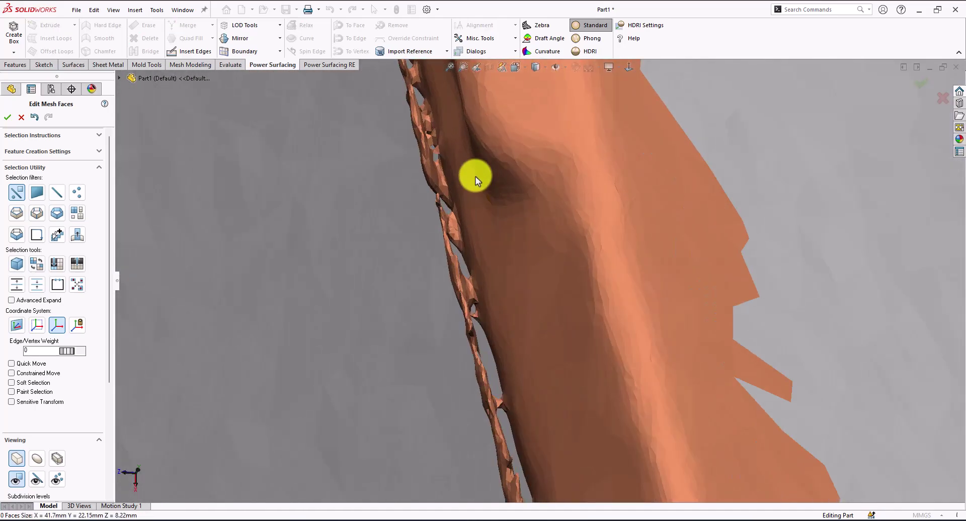
right_click(481, 181)
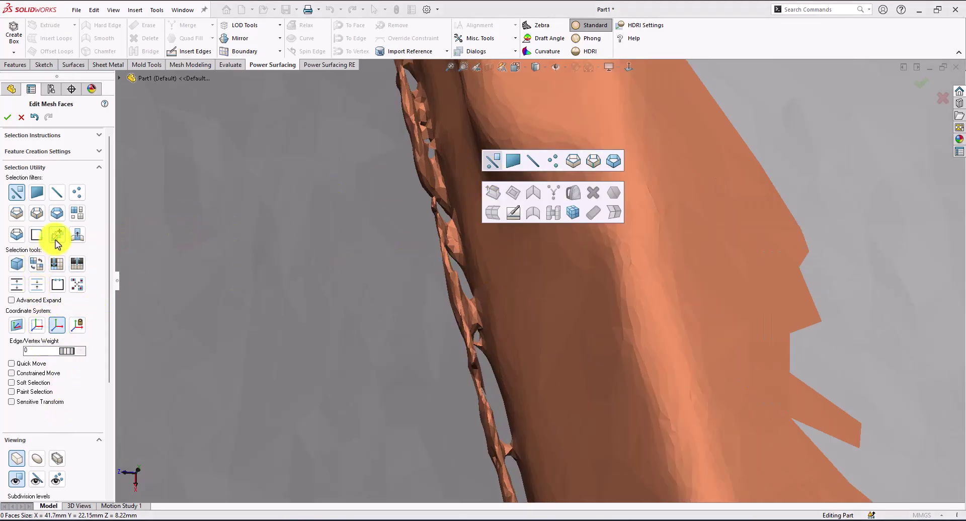
left_click(40, 393)
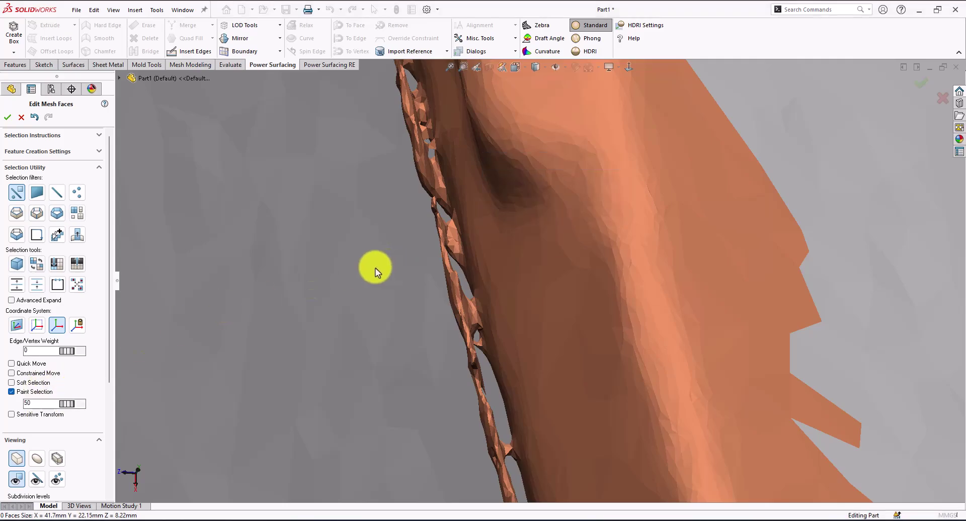
mouse_move(479, 220)
middle_mouse_down()
mouse_move(438, 205)
mouse_move(431, 166)
mouse_move(404, 158)
mouse_move(391, 188)
mouse_move(407, 204)
middle_mouse_up()
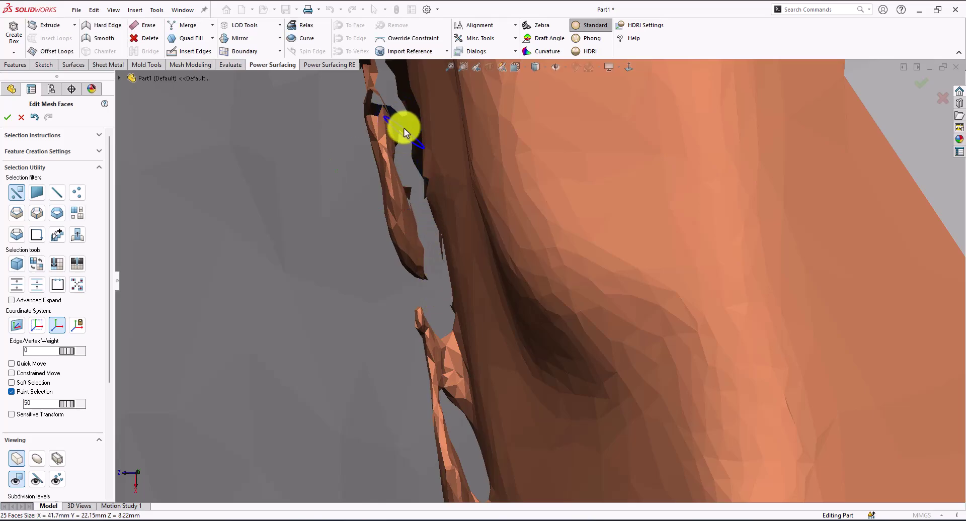
mouse_move(401, 125)
middle_mouse_down()
mouse_move(537, 211)
mouse_move(476, 138)
middle_mouse_up()
scroll(476, 138, "up", 3)
left_click_drag(550, 355, 475, 100)
scroll(513, 162, "up", 2)
scroll(513, 162, "down", 3)
mouse_move(480, 149)
left_mouse_down()
mouse_move(554, 351)
mouse_move(474, 151)
left_mouse_up()
scroll(513, 226, "down", 2)
scroll(475, 151, "up", 5)
key("Delete")
- Paint over and delete the next batch of ragged faces further along the damaged strip
scroll(604, 430, "down", 5)
middle_click_drag(604, 430, 737, 232)
left_click_drag(737, 231, 747, 198)
mouse_move(747, 198)
middle_mouse_down()
mouse_move(724, 295)
mouse_move(786, 282)
mouse_move(636, 352)
middle_mouse_up()
key("Delete")
left_click_drag(453, 392, 508, 413)
middle_click_drag(636, 418, 635, 302)
left_click_drag(647, 325, 452, 265)
middle_click_drag(452, 265, 603, 302)
key("Escape")
scroll(847, 364, "up", 5)
left_click_drag(528, 334, 657, 371)
middle_click_drag(657, 371, 39, 263)
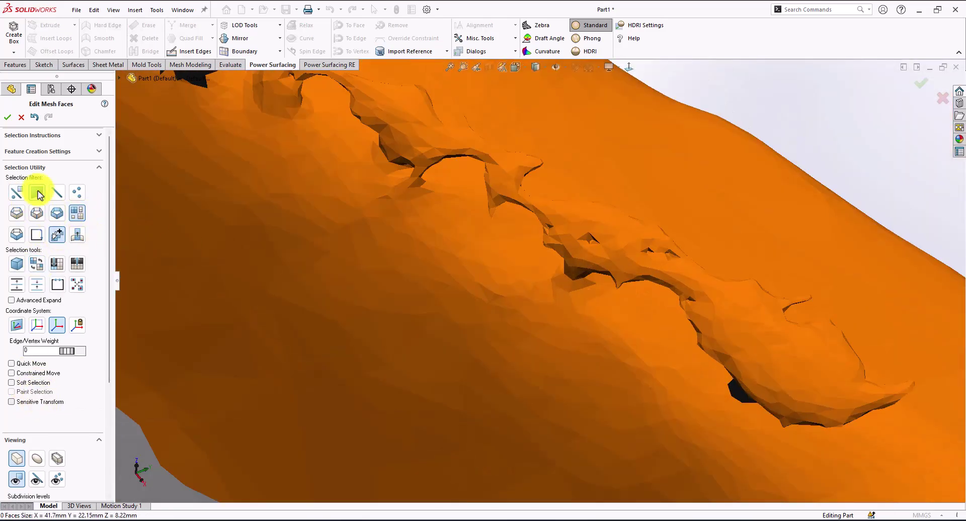
- Restore the general selection filter with Paint Selection, and delete the folded, overhanging faces on the middle of the ridge
left_click(17, 192)
left_click(11, 391)
middle_click_drag(550, 327, 571, 294)
left_click_drag(571, 295, 567, 269)
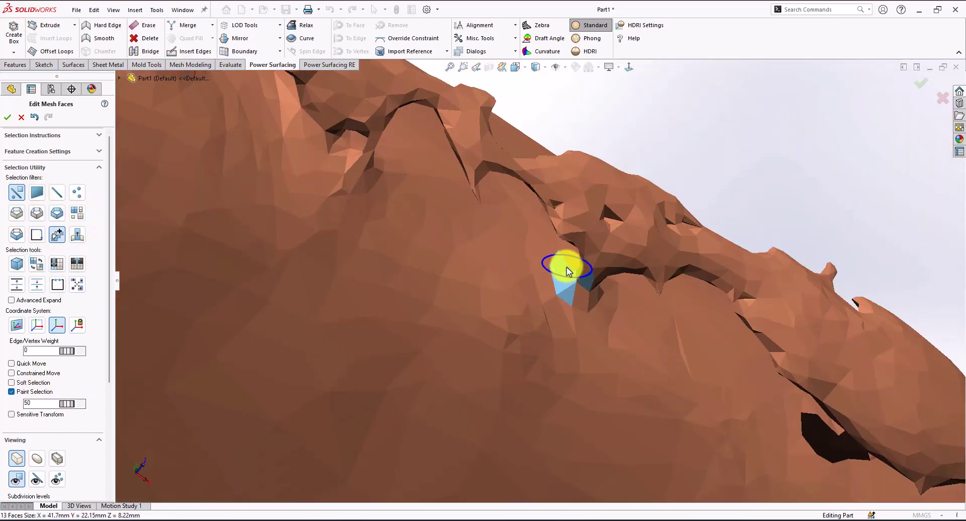
key("Delete")
mouse_move(567, 269)
middle_mouse_down()
mouse_move(601, 277)
mouse_move(352, 211)
middle_mouse_up()
left_click_drag(352, 211, 244, 192)
middle_click_drag(244, 192, 347, 140)
left_click_drag(347, 141, 310, 205)
key("Delete")
- Paint over and delete the remaining rough ridge faces to leave an open gap along the strip
mouse_move(310, 205)
middle_mouse_down()
mouse_move(577, 328)
mouse_move(352, 226)
middle_mouse_up()
left_click_drag(352, 227, 387, 200)
key("Delete")
scroll(516, 311, "up", 4)
mouse_move(516, 312)
middle_mouse_down()
mouse_move(699, 373)
mouse_move(490, 259)
middle_mouse_up()
mouse_move(490, 259)
left_mouse_down()
mouse_move(480, 246)
mouse_move(528, 290)
left_mouse_up()
key("Delete")
mouse_move(528, 291)
middle_mouse_down()
mouse_move(453, 254)
mouse_move(493, 246)
mouse_move(459, 246)
mouse_move(470, 224)
mouse_move(511, 229)
mouse_move(581, 269)
middle_mouse_up()
scroll(453, 249, "down", 3)
scroll(481, 262, "up", 3)
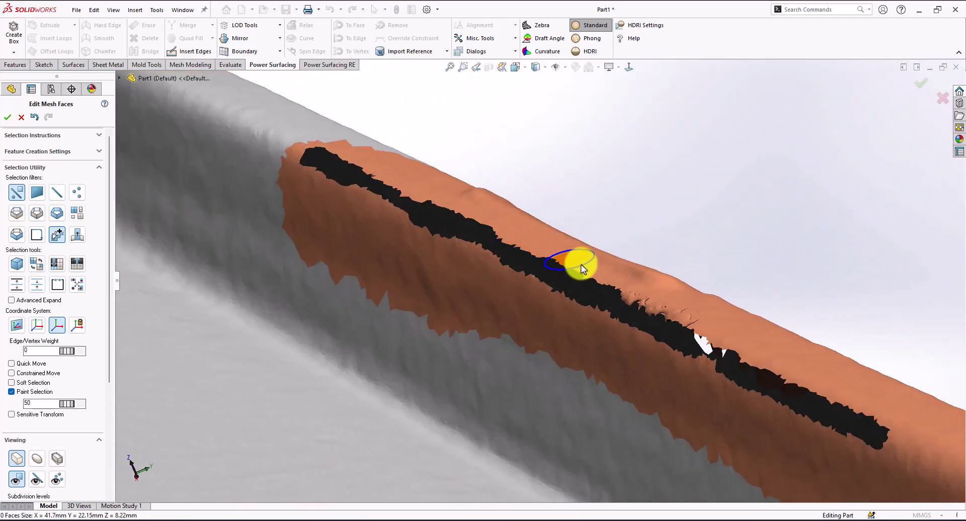
- Select the main connected mesh piece, invert the selection and delete the loose fragments beside the gap
left_click(81, 211)
scroll(700, 293, "down", 2)
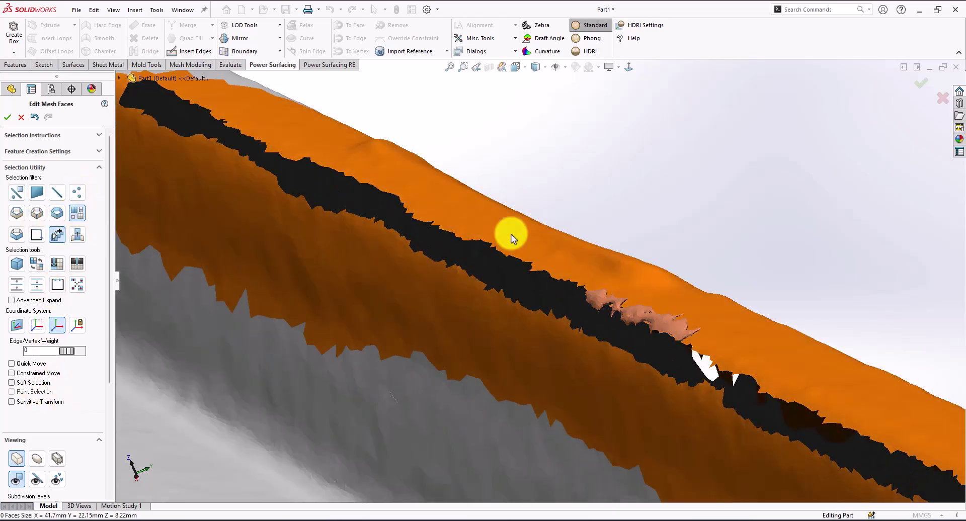
left_click(18, 264)
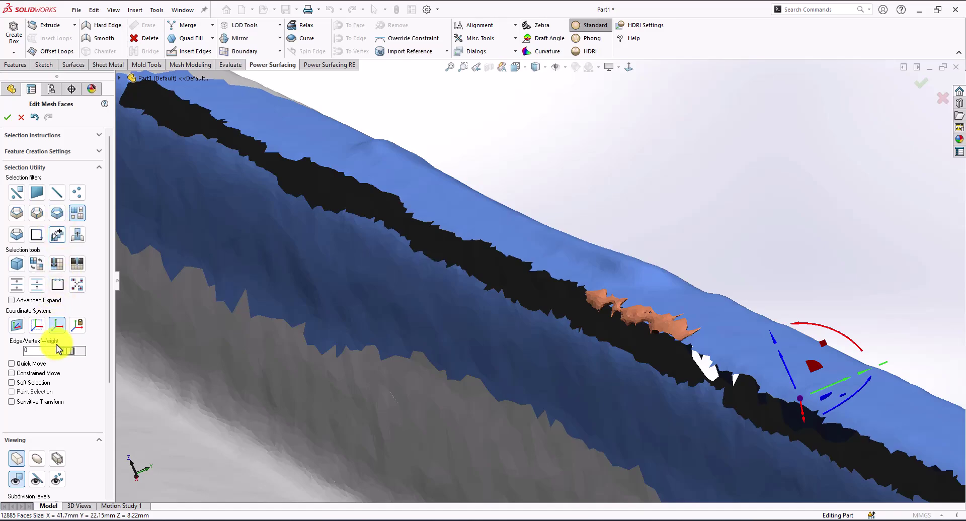
left_click(63, 267)
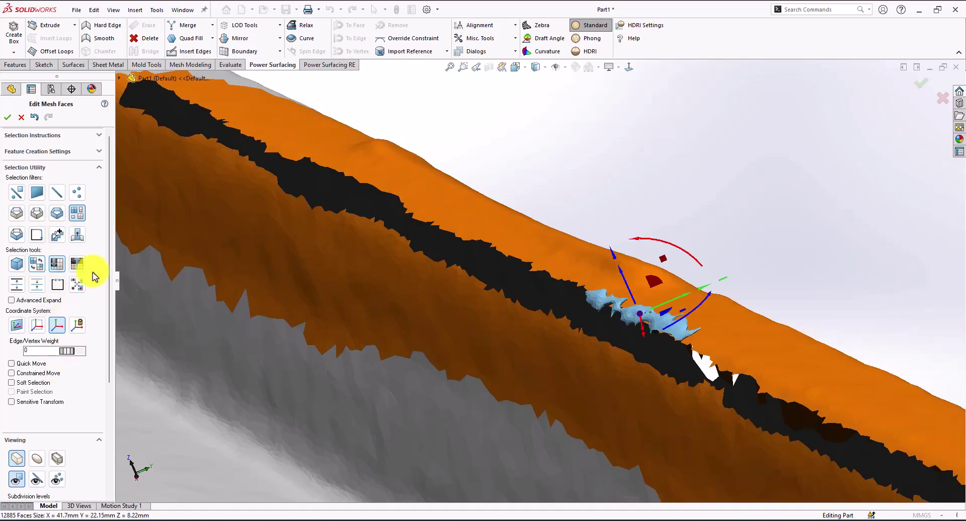
middle_click_drag(500, 323, 647, 246)
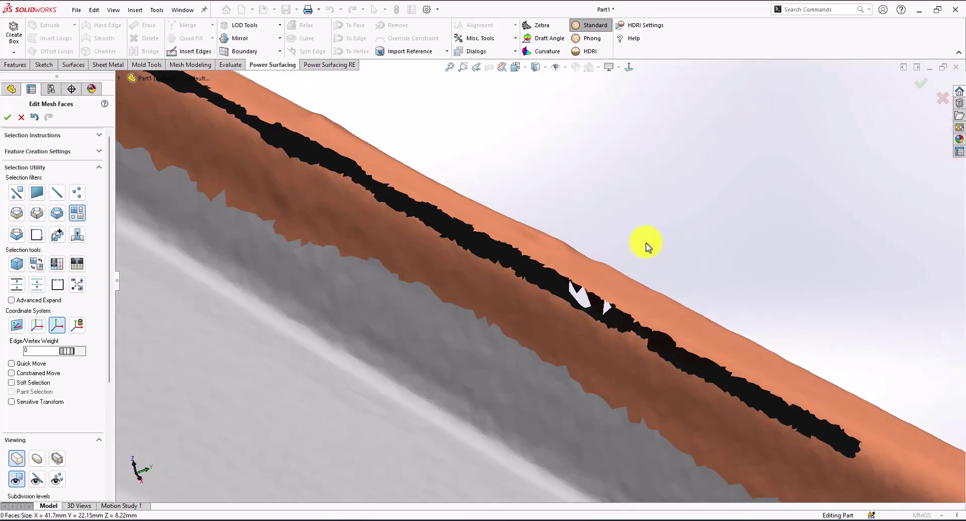
- Show the mesh edges and bridge two opposite boundary edges across the gap with a multi-section strip
left_click(35, 479)
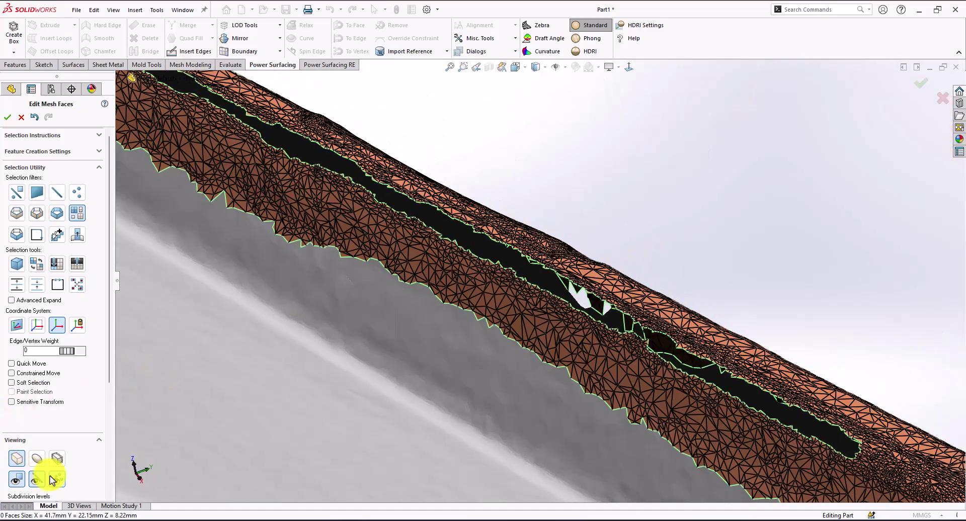
scroll(463, 248, "down", 5)
left_click(495, 222)
left_click(568, 247)
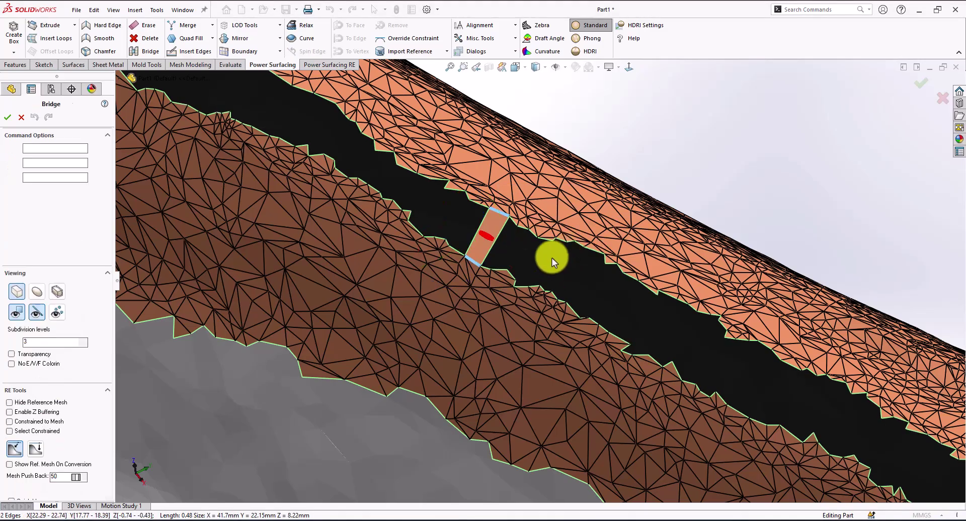
left_click(78, 152)
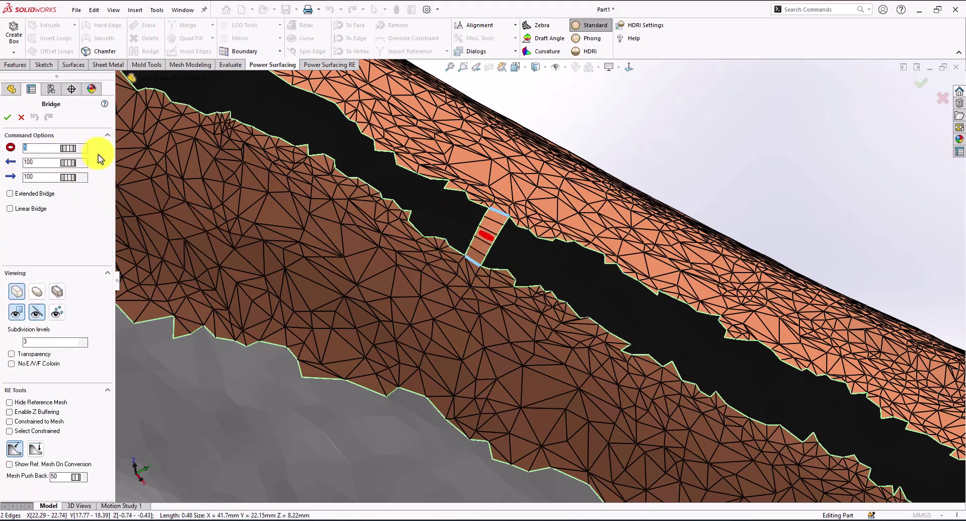
right_click(355, 191)
- Add a second multi-section bridge across the gap, closer to its upper end
scroll(354, 189, "up", 4)
left_click(560, 120)
scroll(463, 194, "up", 3)
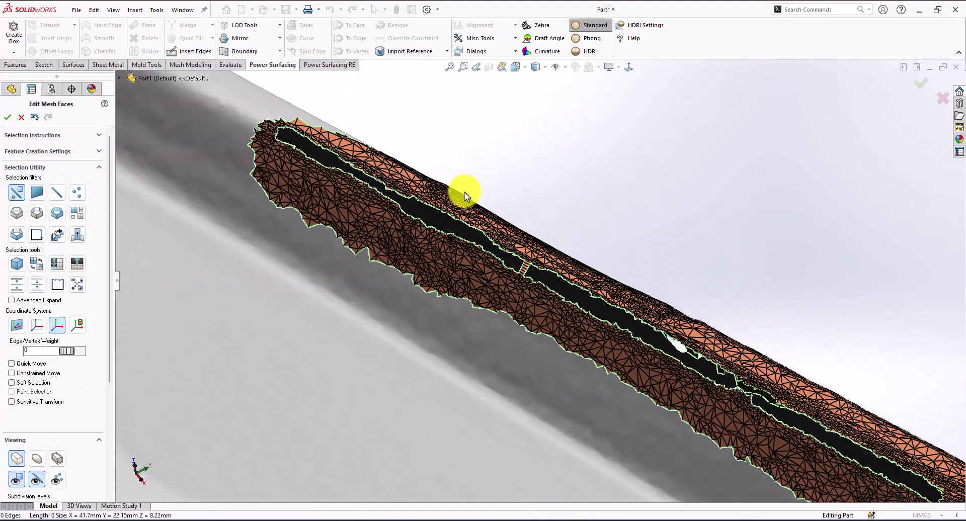
scroll(460, 197, "down", 5)
left_click(351, 255)
scroll(350, 254, "down", 2)
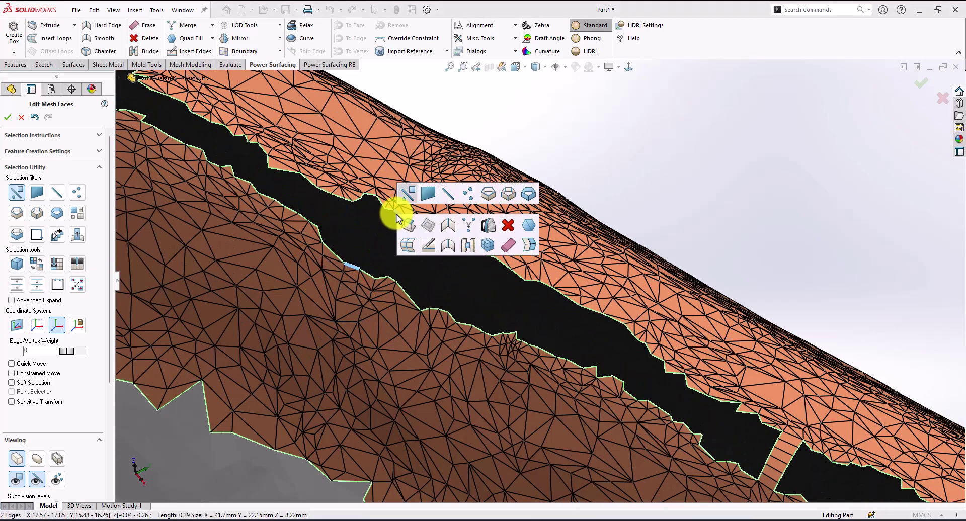
left_click(468, 246)
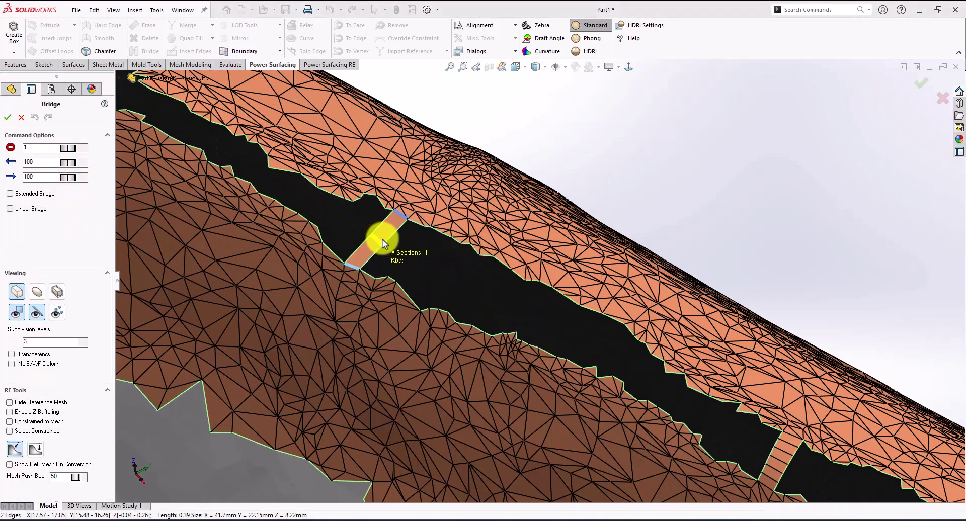
left_click_drag(380, 237, 397, 210)
key("Return")
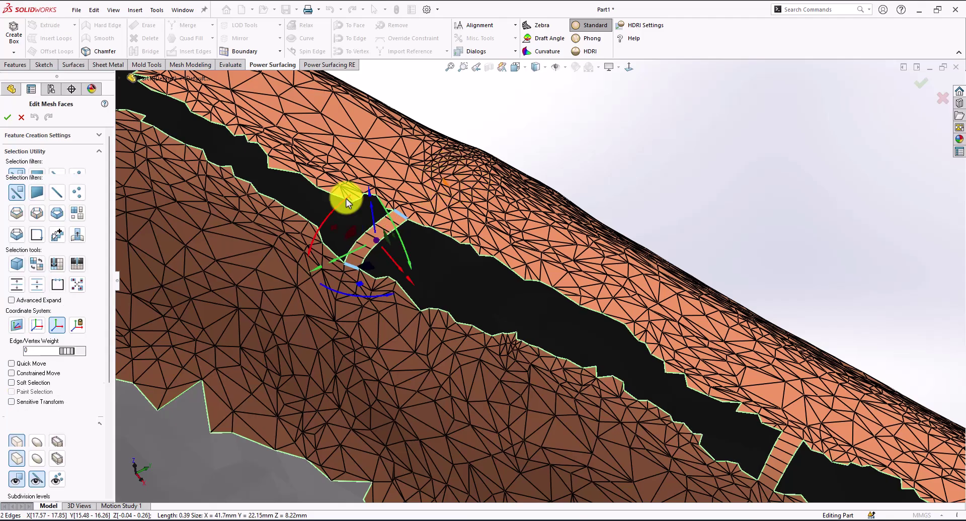
- Bridge another pair of facing boundary edges beyond the second bridge, toward the gap's upper end
scroll(347, 198, "up", 1)
left_click(321, 178)
scroll(326, 190, "down", 1)
left_click(293, 188, "ctrl")
left_click(409, 179)
key("Return")
- Bridge facing boundary edges on the other side of the first bridge, before the stray white faces
left_click(701, 169)
scroll(701, 168, "up", 2)
scroll(701, 302, "down", 1)
left_click(637, 336)
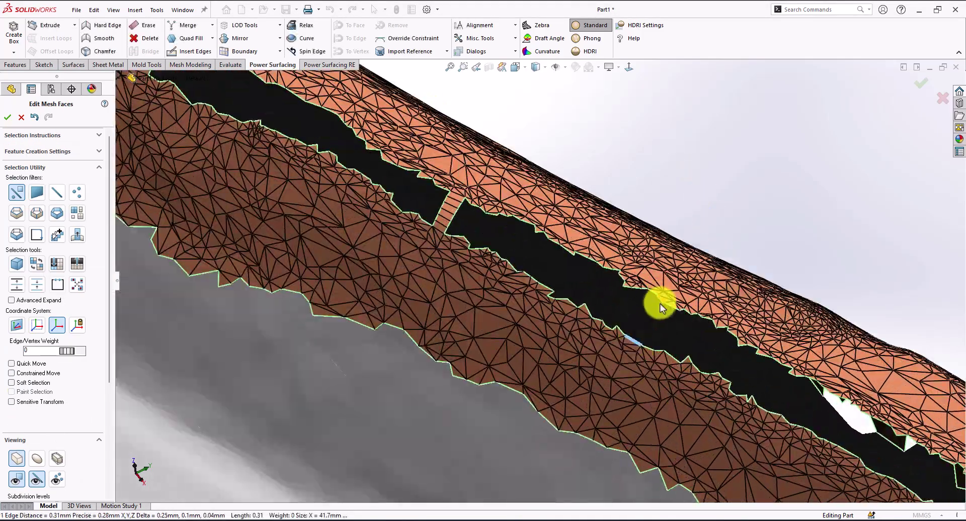
left_click(659, 301, "ctrl")
scroll(714, 281, "up", 1)
left_click(757, 267)
scroll(729, 295, "down", 1)
scroll(704, 362, "down", 2)
key("Return")
- Bridge the narrow part of the gap past the stray faces, plus another edge pair further down the strip
left_click(568, 317)
left_click(601, 284, "ctrl")
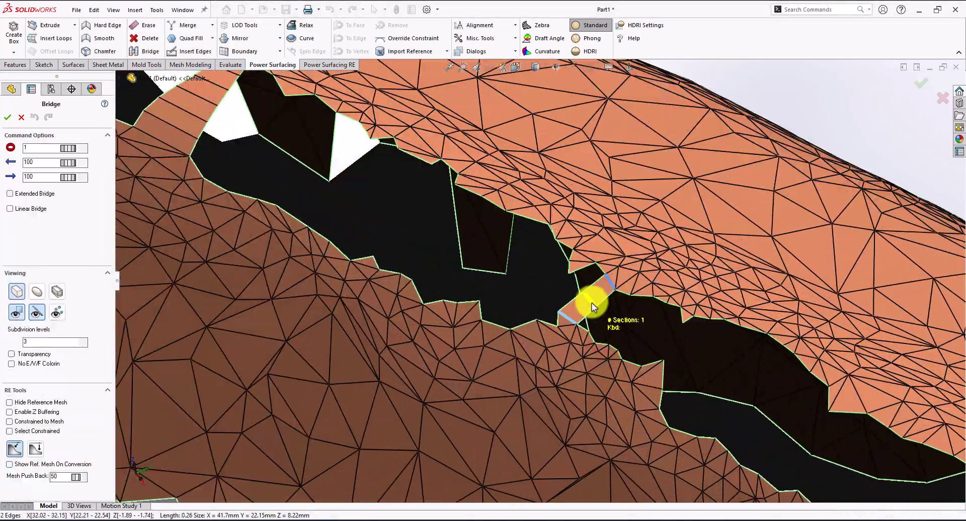
key("Return")
scroll(592, 306, "up", 3)
scroll(659, 317, "down", 3)
left_click_drag(633, 329, 664, 278)
- Bridge two facing boundary edges near the lower end of the gap with 5 sections
left_click(718, 401)
left_click(756, 352, "ctrl")
key("b")
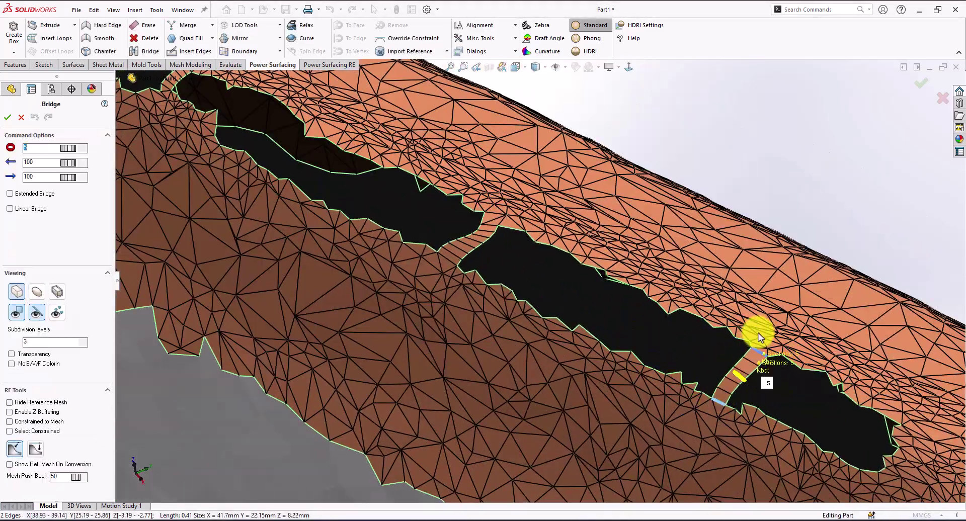
key("Return")
- Fill the holes on both sides of the lowest bridge and the next hole up the strip
left_click(660, 309)
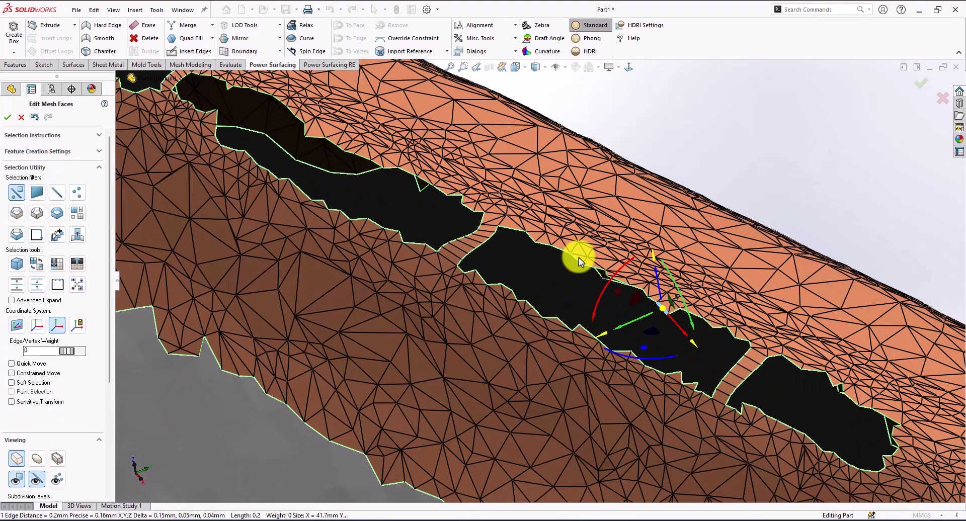
key("f")
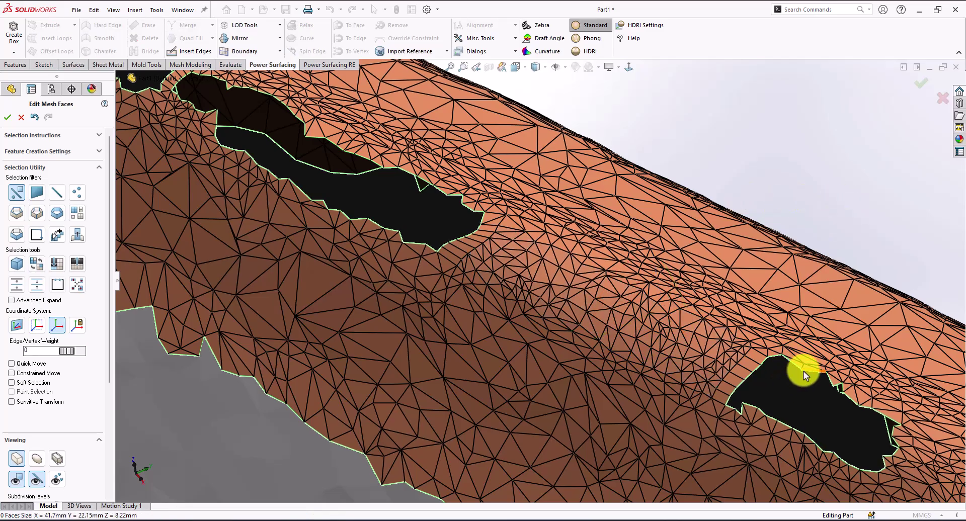
left_click(805, 371)
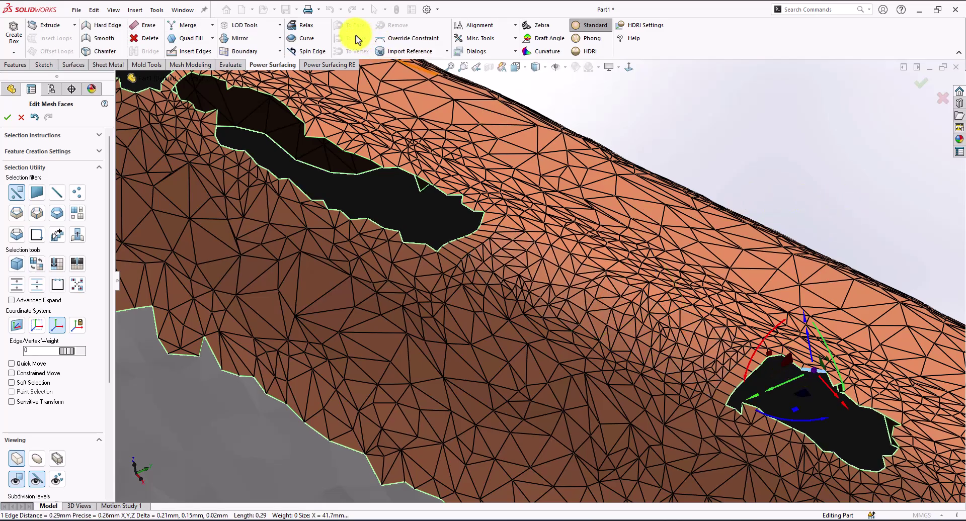
left_click(183, 38)
left_click(788, 223)
left_click(391, 232)
left_click(184, 37)
- Fill the holes between the bridges along the middle of the strip
scroll(367, 172, "up", 4)
scroll(217, 93, "down", 6)
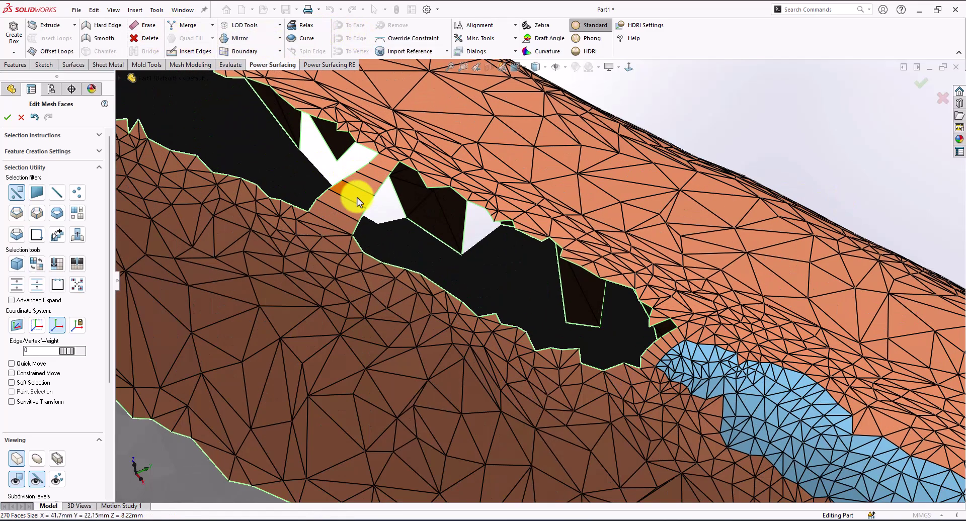
left_click(358, 201)
scroll(587, 168, "down", 3)
scroll(274, 157, "up", 4)
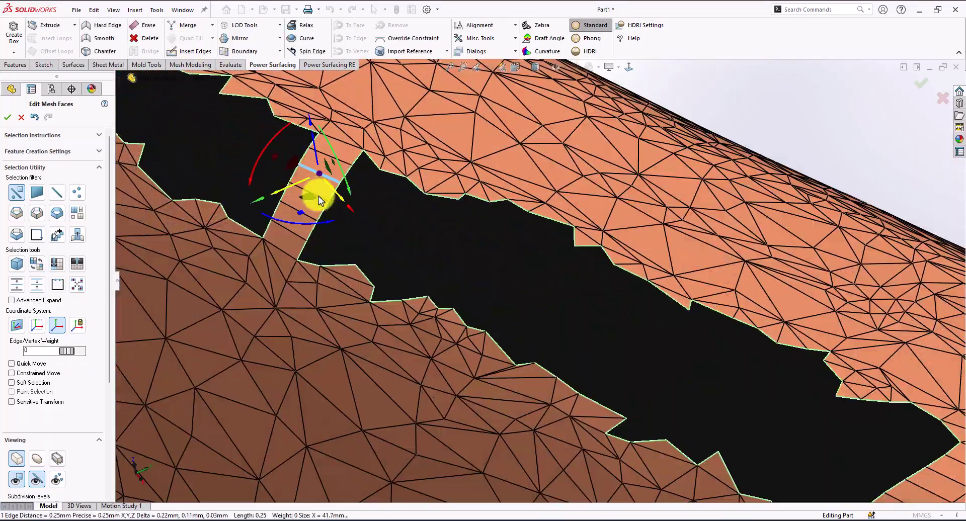
left_click(190, 39)
scroll(381, 245, "up", 4)
left_click(554, 194)
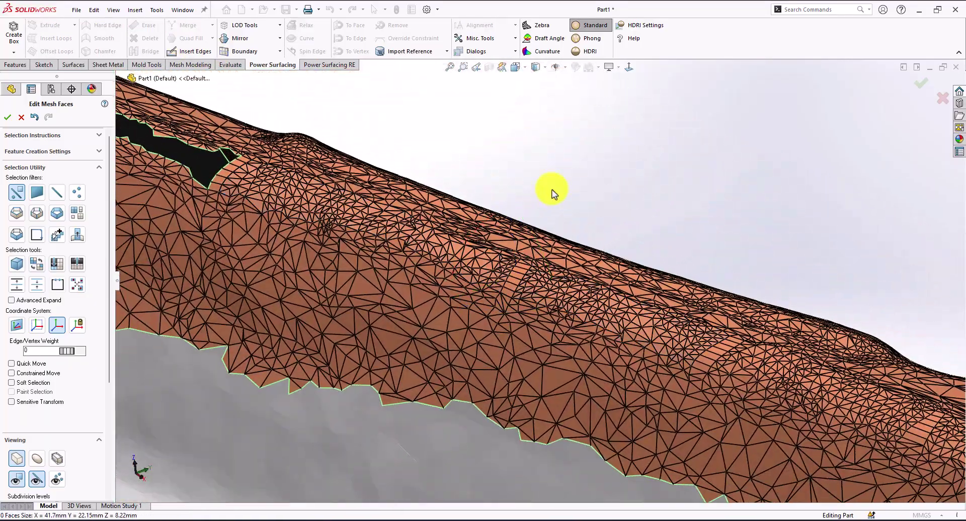
- Fill the remaining open holes at the upper end of the strip
scroll(553, 194, "down", 4)
scroll(551, 194, "up", 2)
scroll(542, 405, "down", 3)
middle_click_drag(537, 385, 470, 235)
scroll(470, 235, "down", 2)
left_click(470, 235)
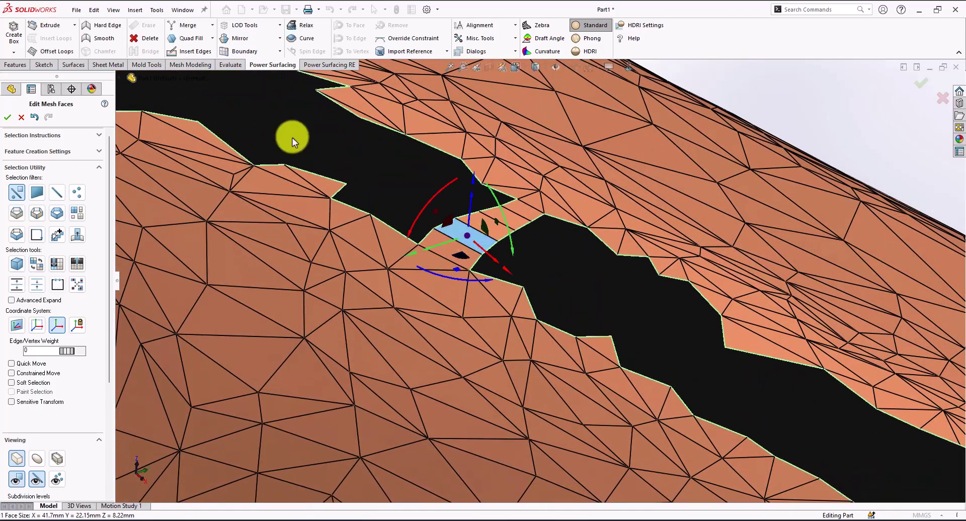
scroll(304, 190, "up", 3)
middle_click_drag(304, 190, 312, 237)
scroll(312, 237, "up", 2)
left_click(243, 51)
left_click(748, 161)
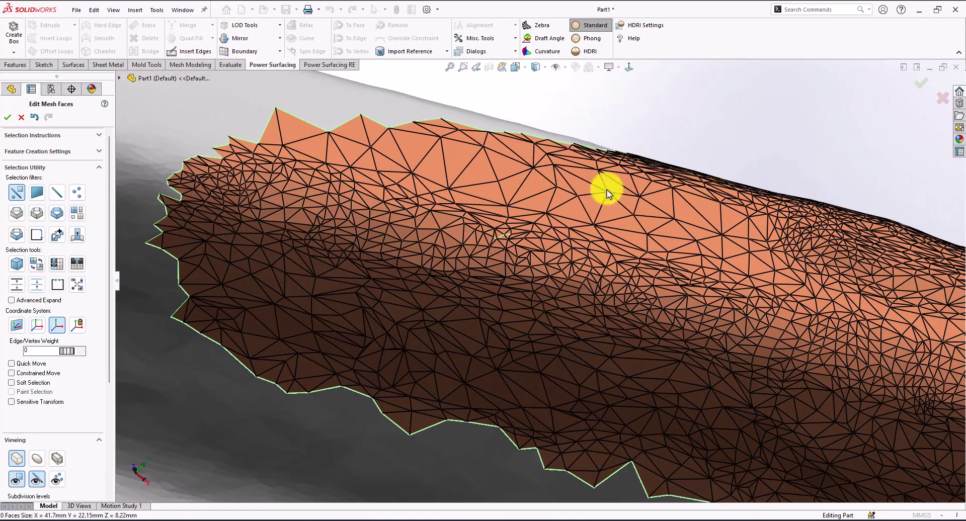
- Delete the vertices around the tiny open defect near the patch's upper end and fill the resulting hole
scroll(503, 243, "down", 1)
scroll(504, 243, "up", 4)
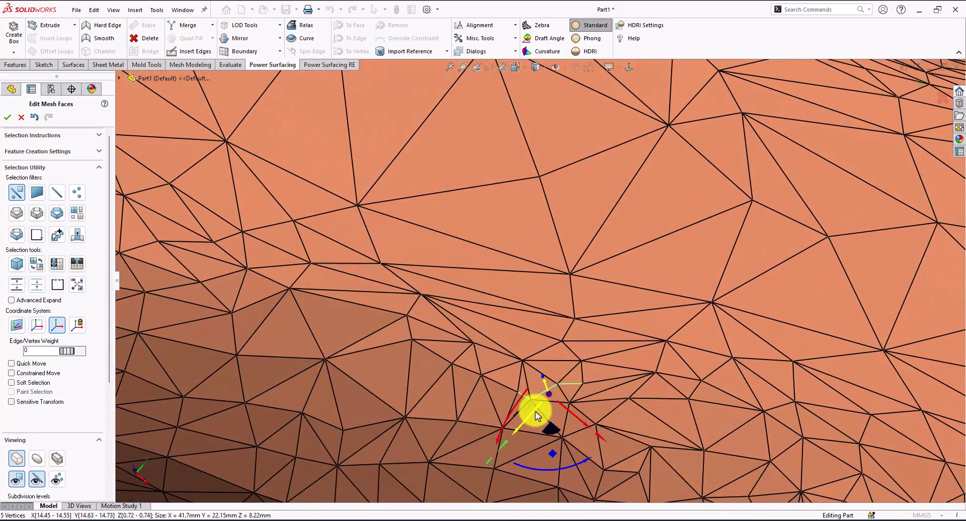
right_click(619, 399)
left_click(674, 405)
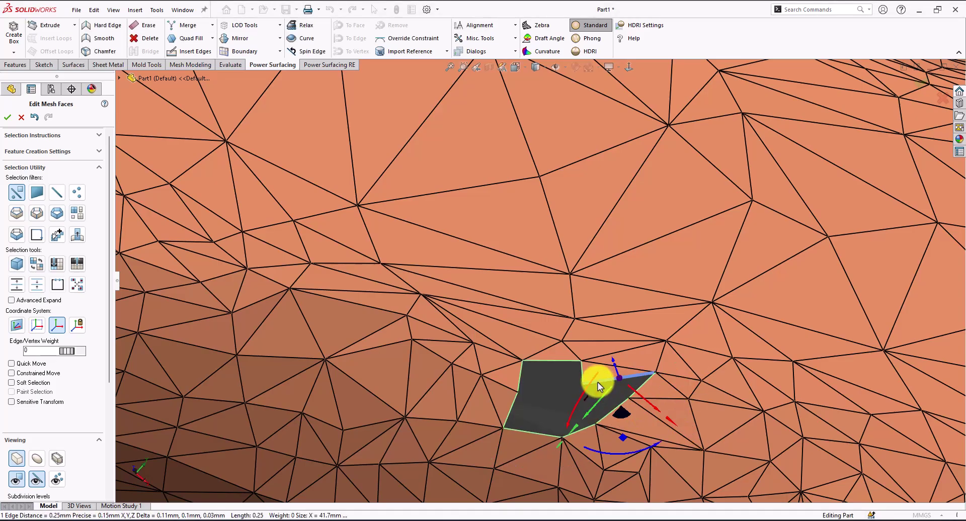
scroll(529, 274, "down", 10)
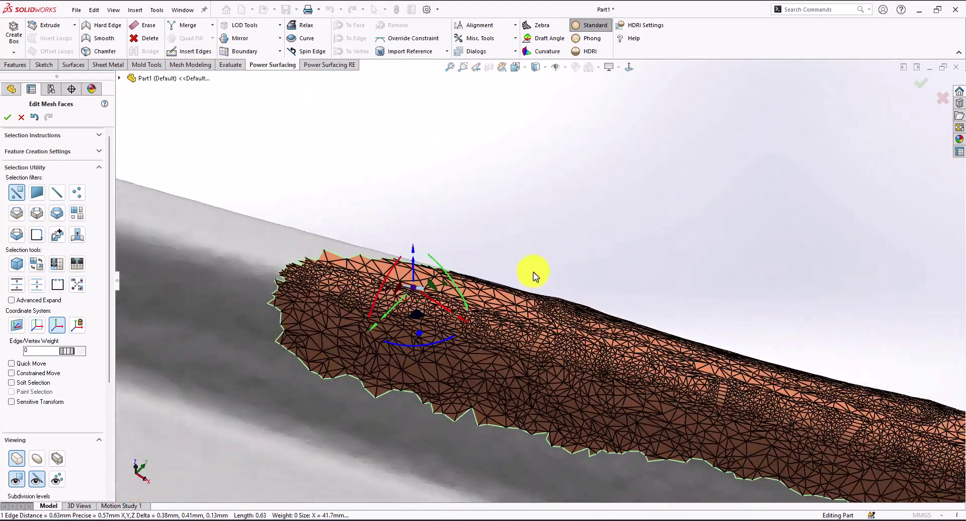
- Delete the flawed edge cluster inside the strip patch, fill the resulting hole and accept the patch edit
scroll(534, 272, "down", 2)
middle_click_drag(538, 272, 575, 334)
scroll(575, 337, "up", 10)
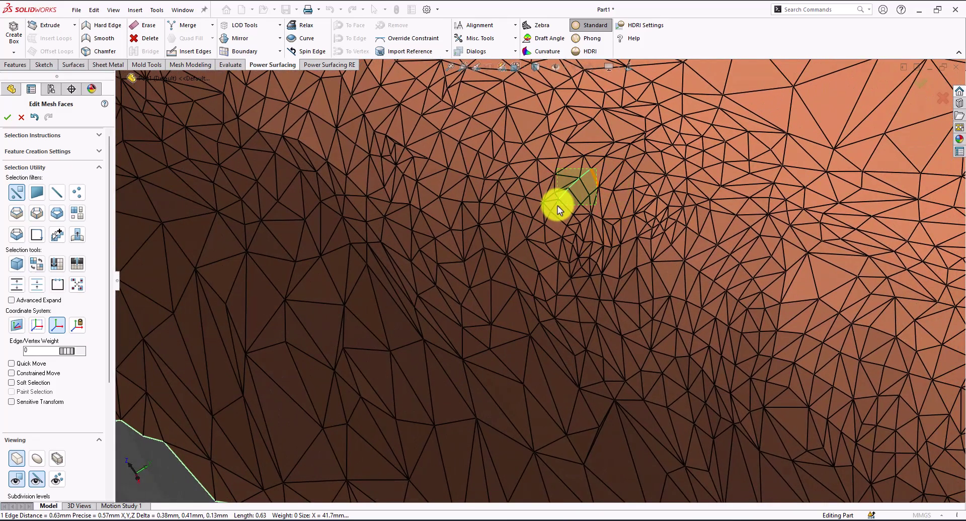
left_click_drag(558, 206, 556, 206)
right_click(564, 210)
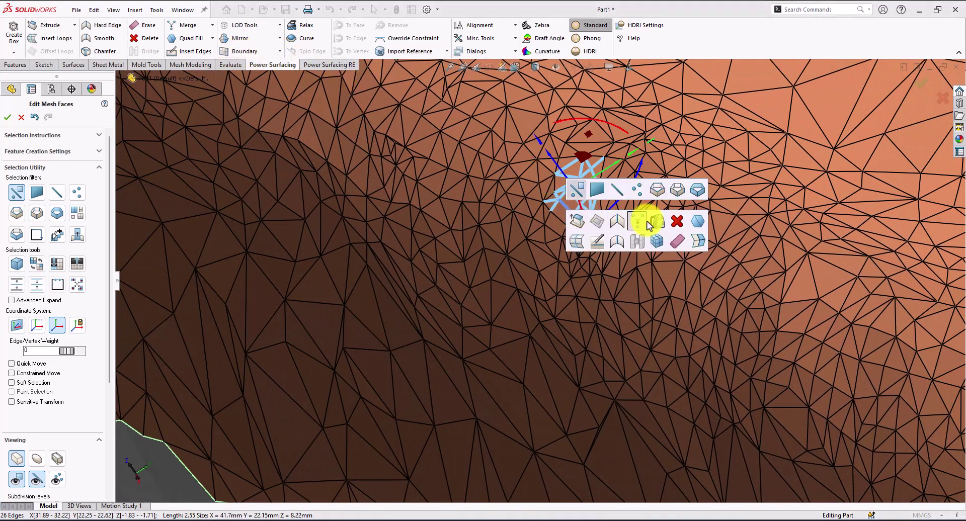
left_click(675, 222)
left_click(559, 195)
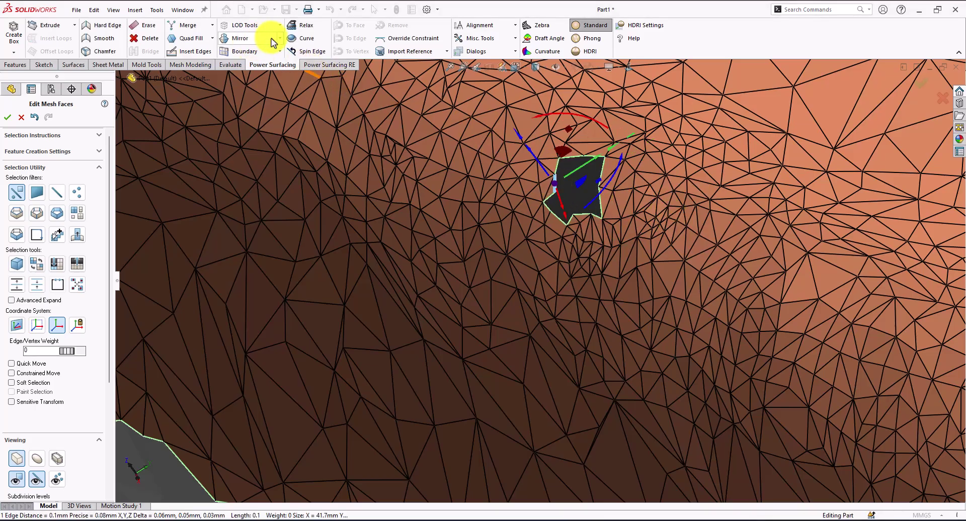
left_click(182, 40)
scroll(470, 258, "down", 8)
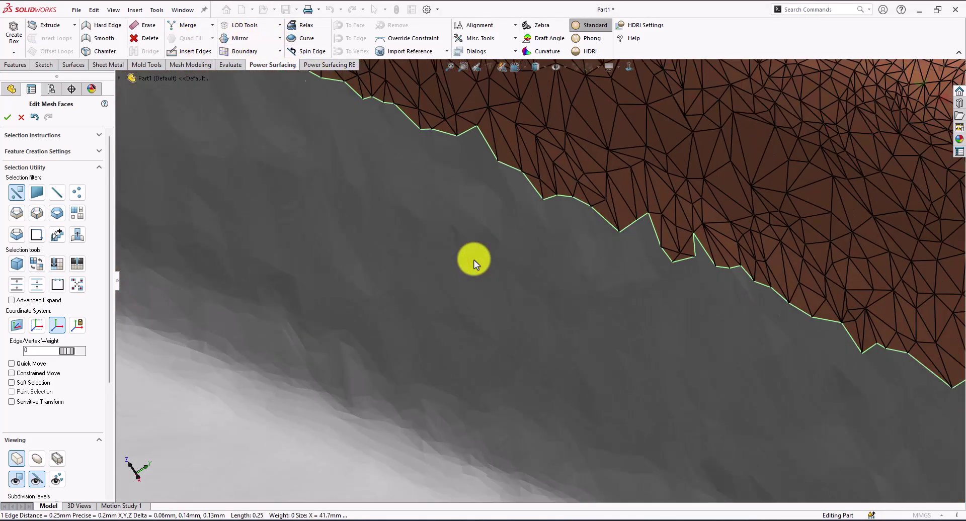
scroll(473, 264, "down", 5)
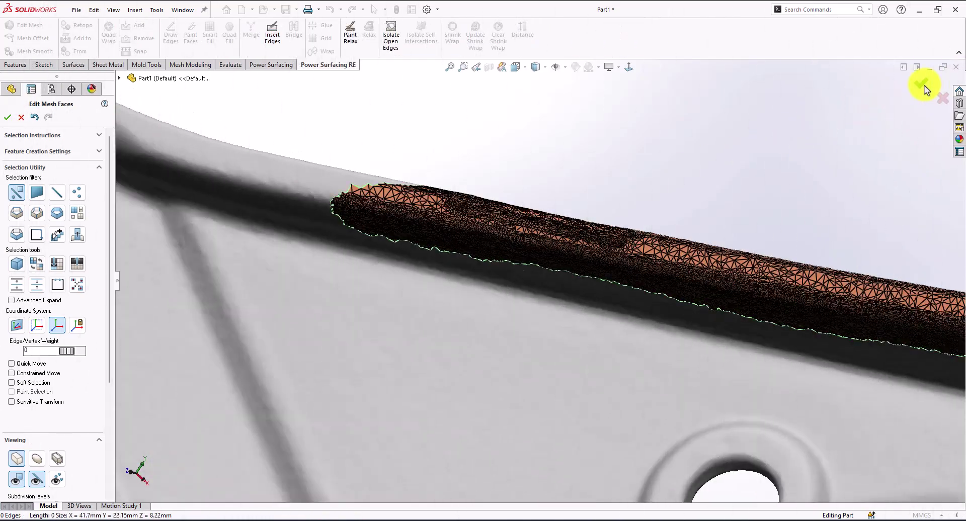
left_click(766, 181)
- Paint-select the faces around the small holes on the part's outer side wall and open them for face editing
scroll(767, 181, "up", 4)
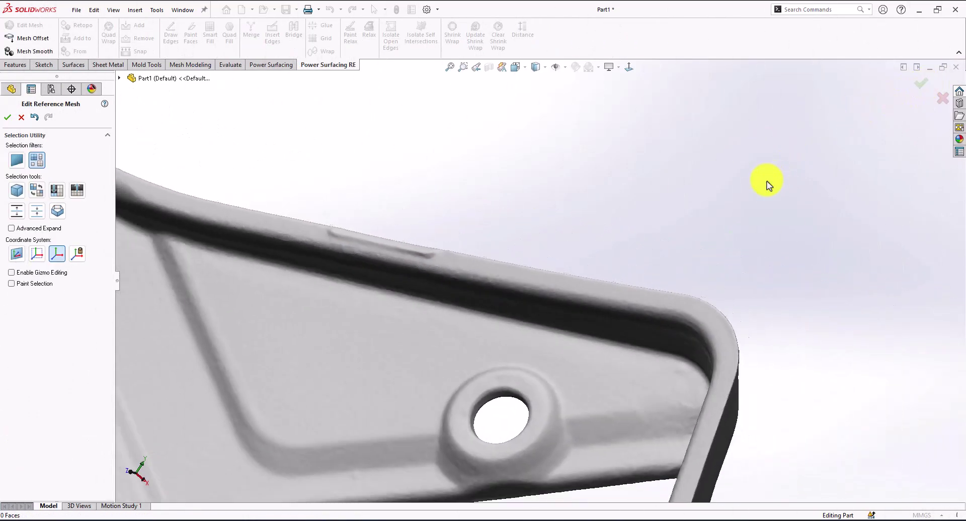
key("ctrl+7")
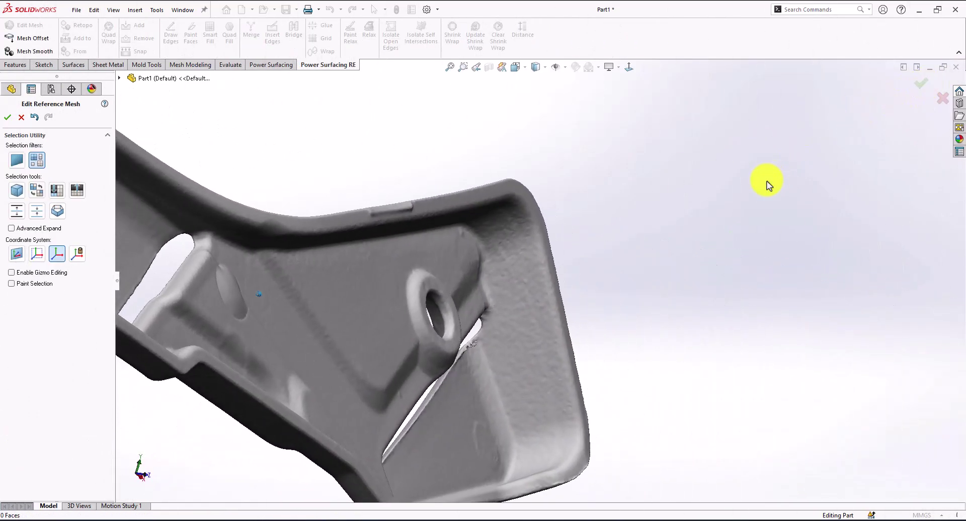
key("Down")
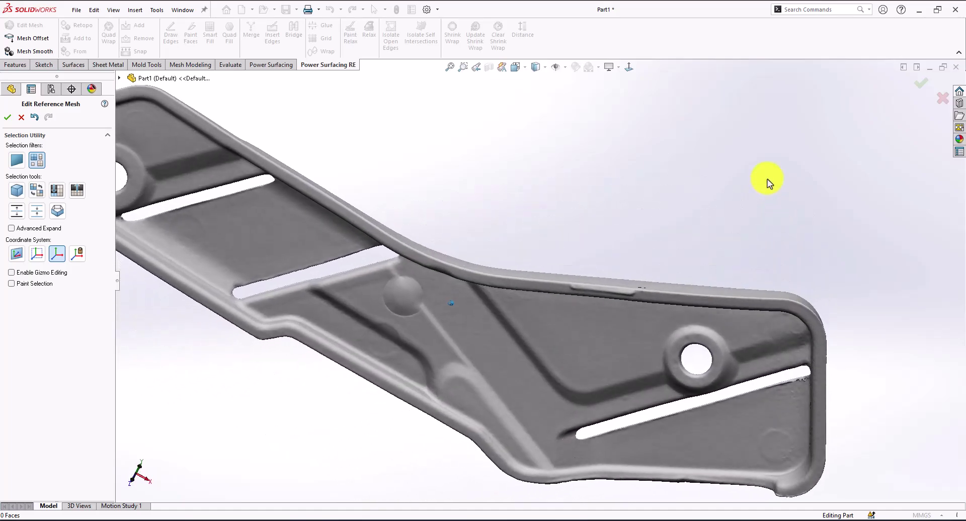
scroll(767, 181, "down", 6)
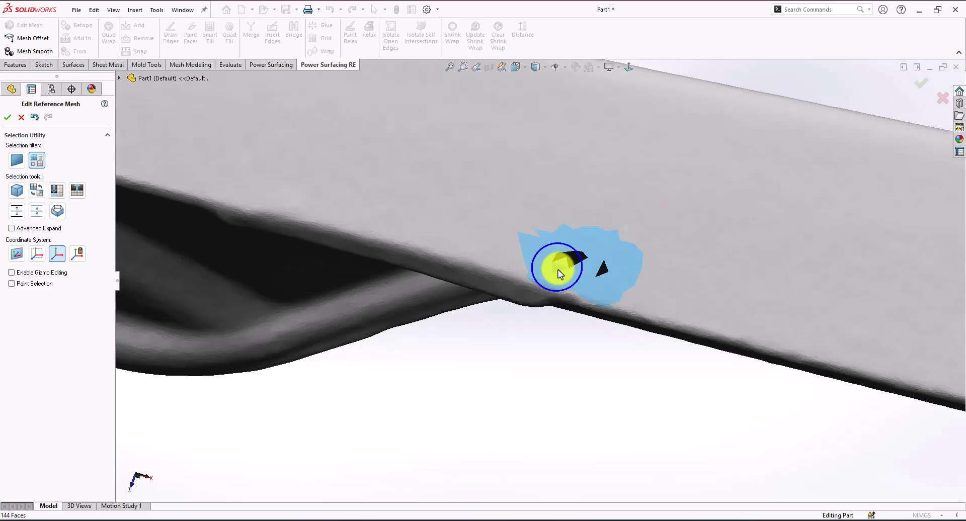
left_click(621, 228)
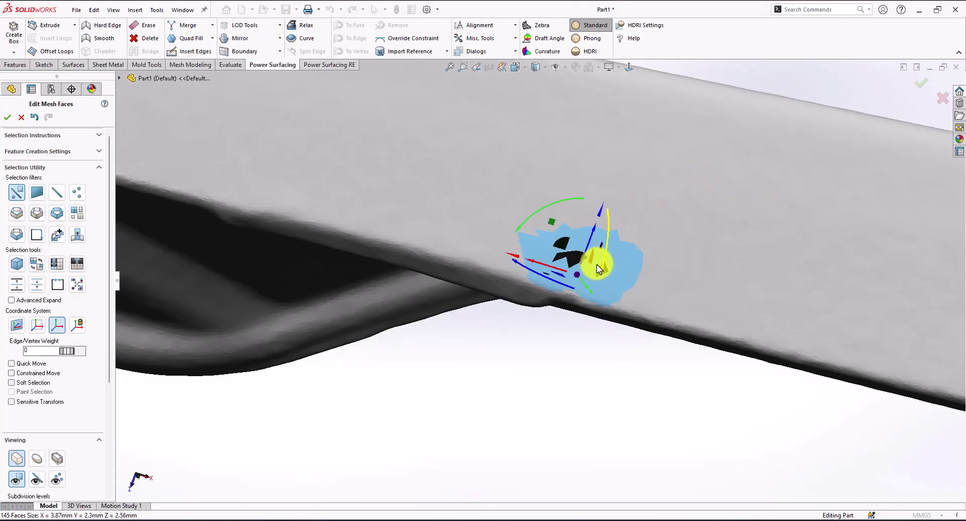
- Delete the stray face between the small holes and fill all openings in the side wall patch
scroll(592, 271, "up", 2)
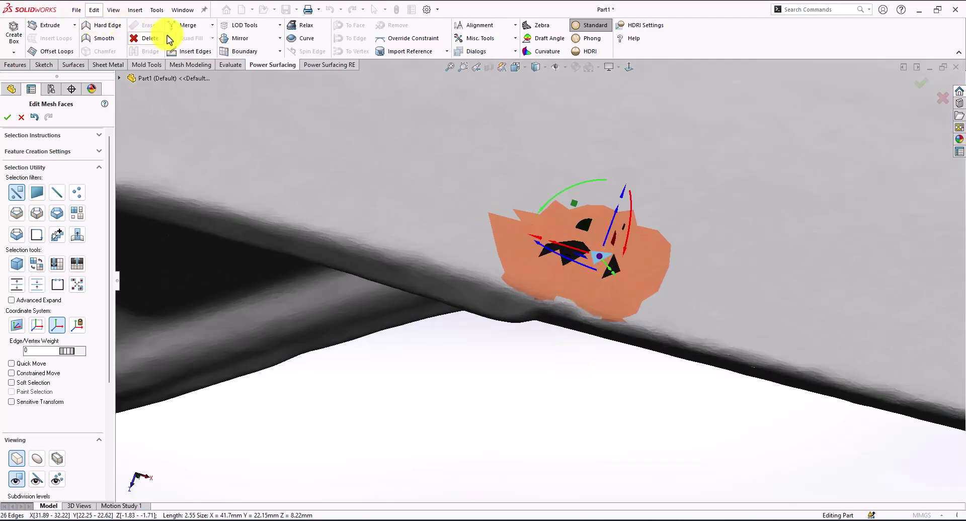
scroll(567, 265, "up", 2)
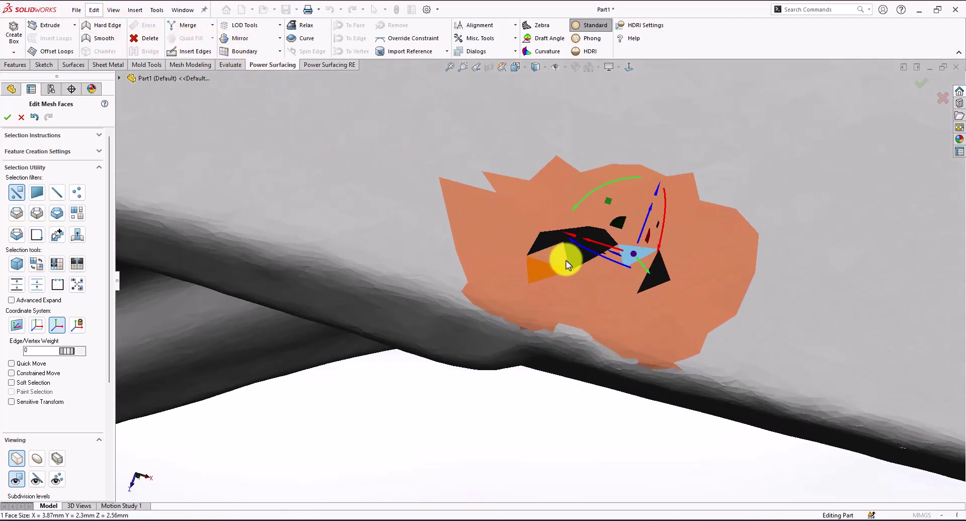
left_click(595, 430)
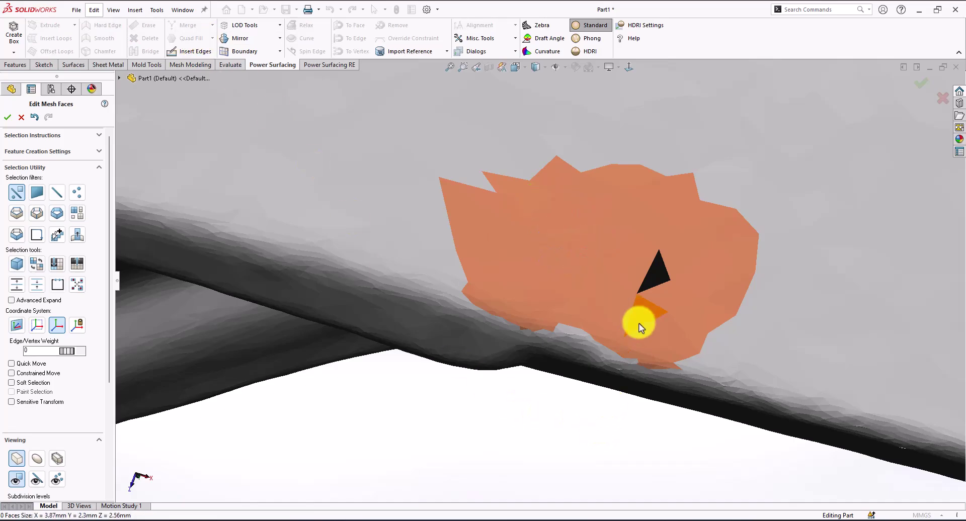
left_click(424, 403)
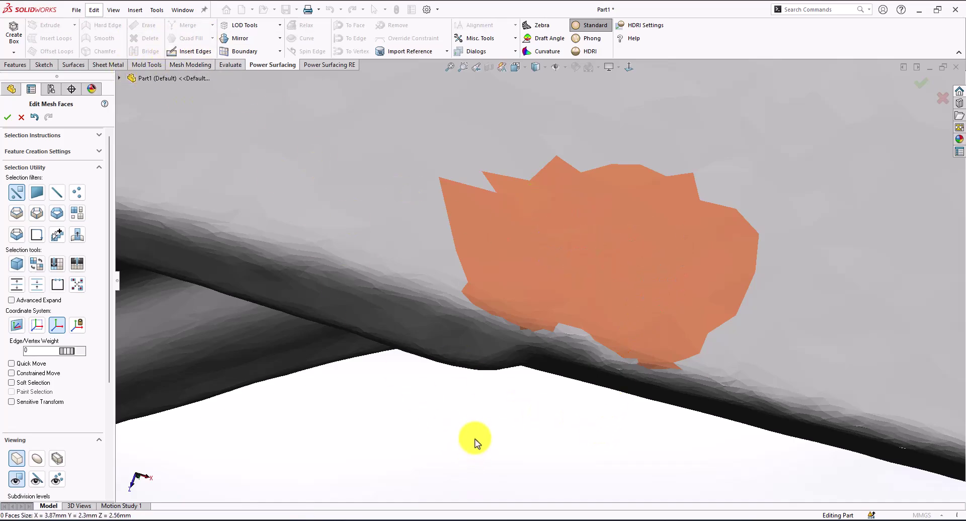
middle_click_drag(474, 442, 792, 227)
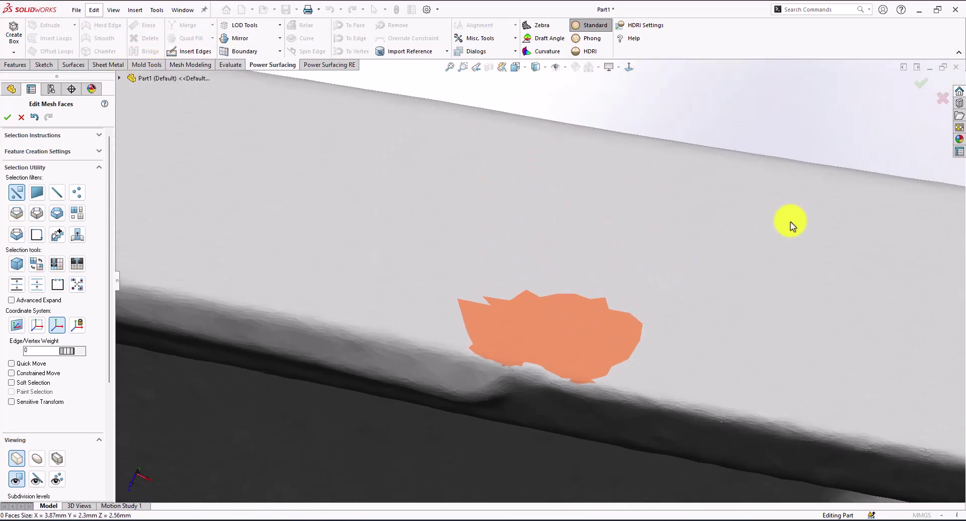
left_click(919, 85)
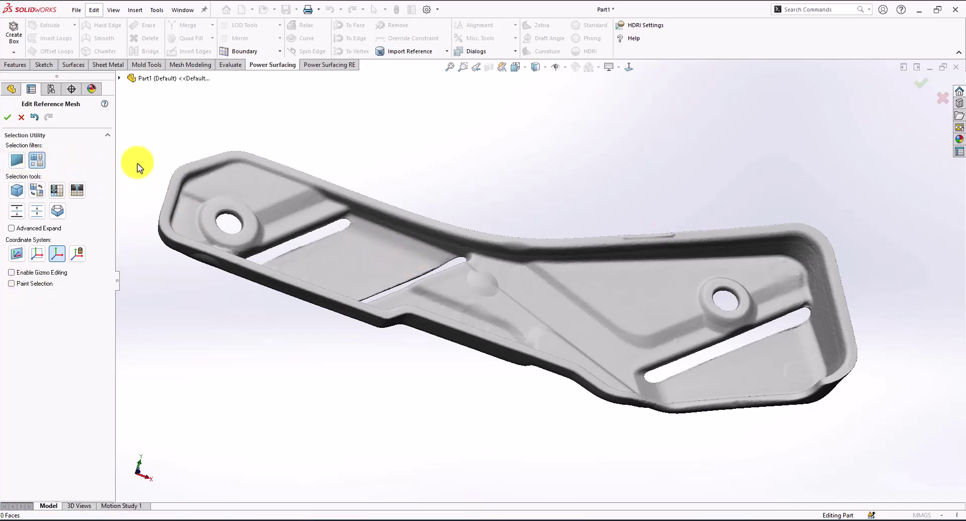
- Open the entire reference mesh for face editing and check it for remaining open edges
left_click(435, 274)
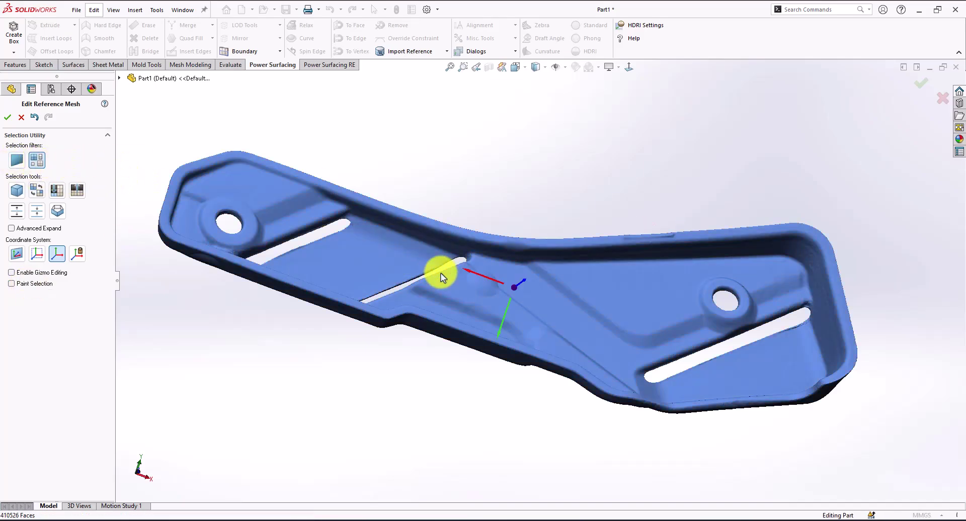
left_click(496, 276)
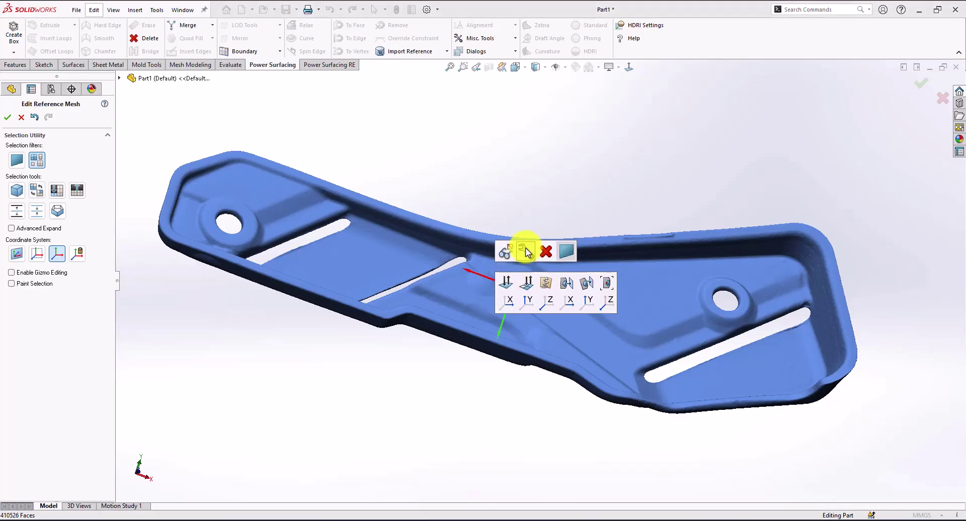
left_click(526, 251)
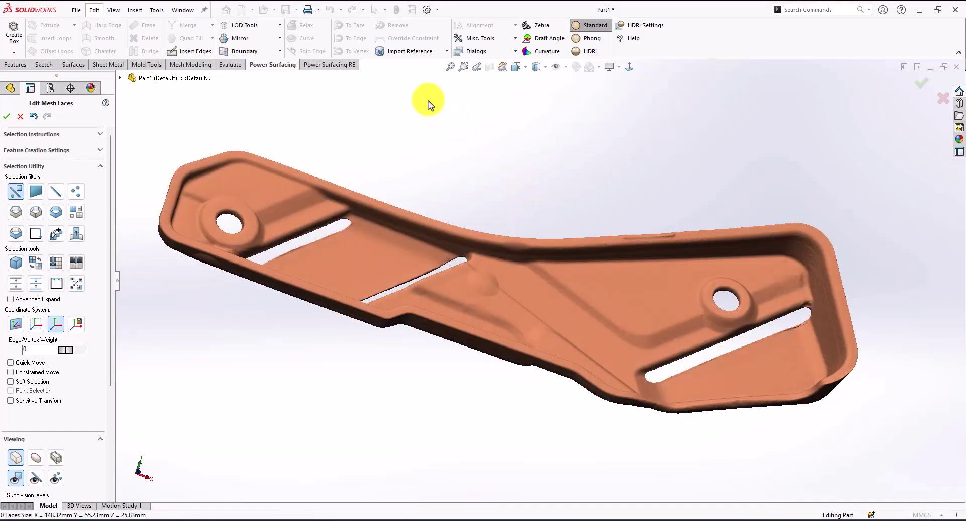
left_click(330, 65)
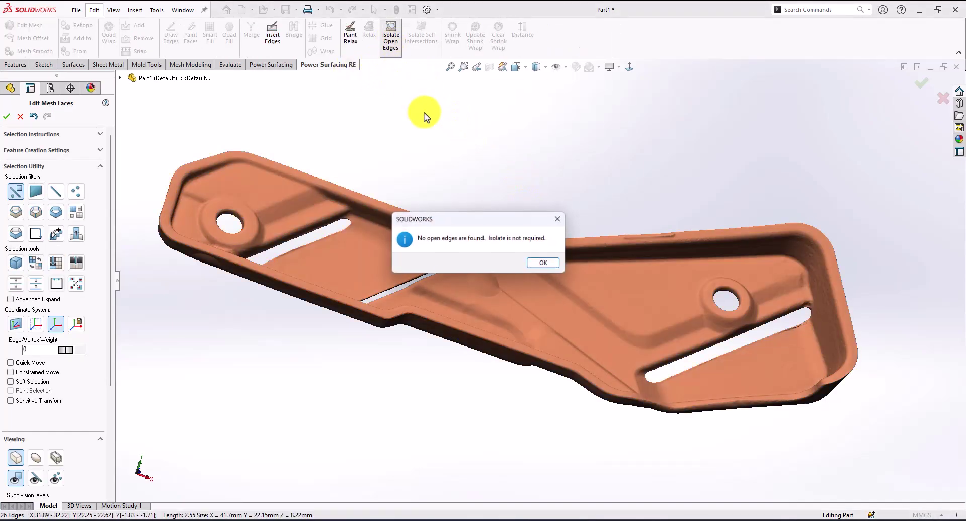
left_click_drag(463, 224, 487, 141)
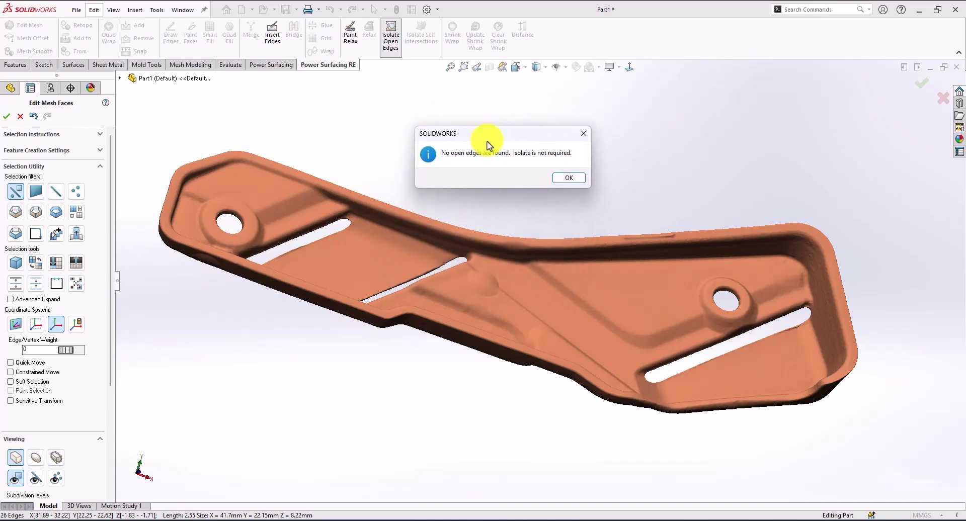
left_click(569, 178)
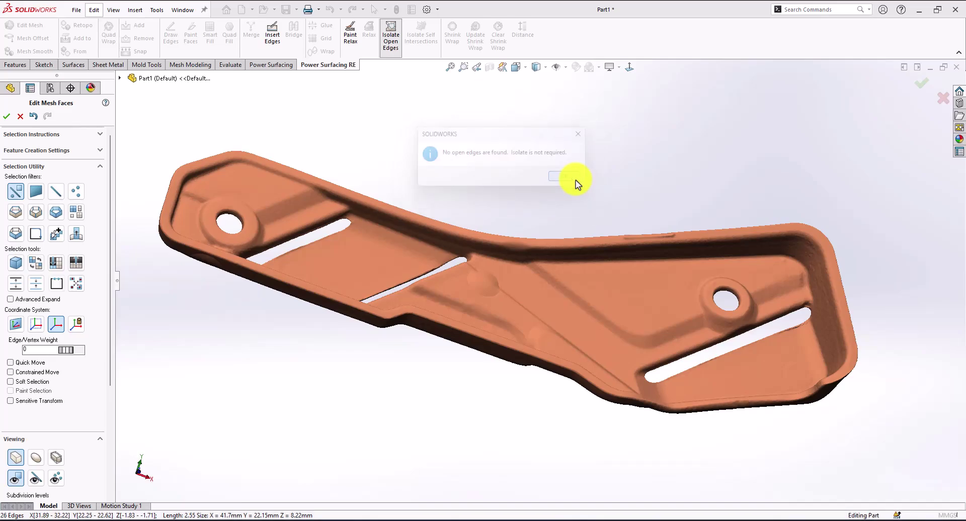
- Examine the repaired mesh from different sides for remaining bumps and surface flaws
key("Down")
key("Down")
key("Down")
key("Down")
key("Down")
key("Down")
key("Down")
key("Down")
key("Down")
key("Down")
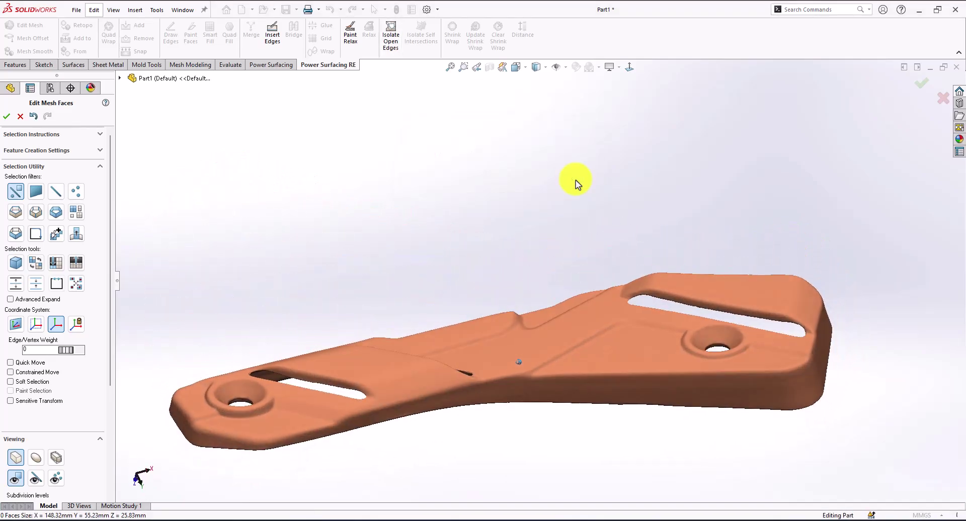
key("Up")
key("Up")
key("Up")
key("Up")
key("Up")
key("Up")
scroll(576, 183, "down", 3)
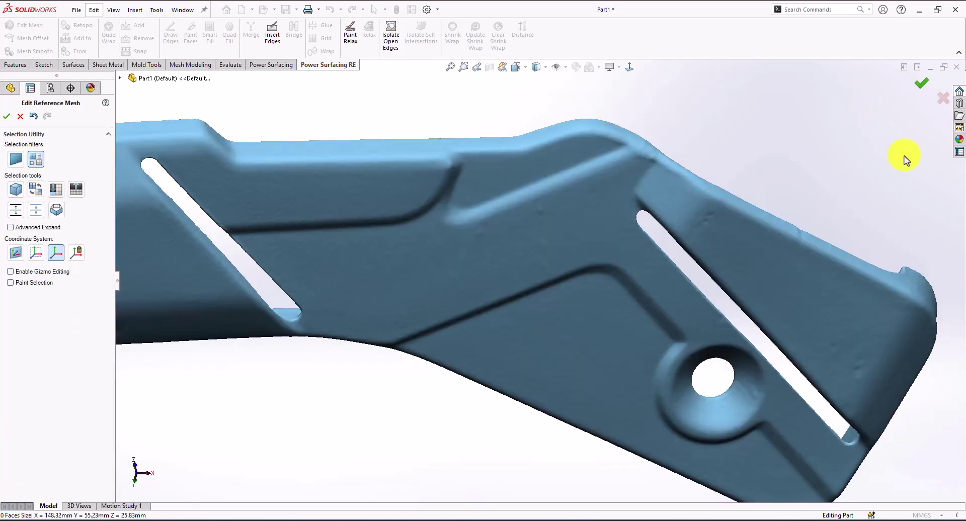
- Paint-select the bumpy areas near the sloped rib, the upper corner, both sides of the slot and the countersunk hole
left_click(522, 281)
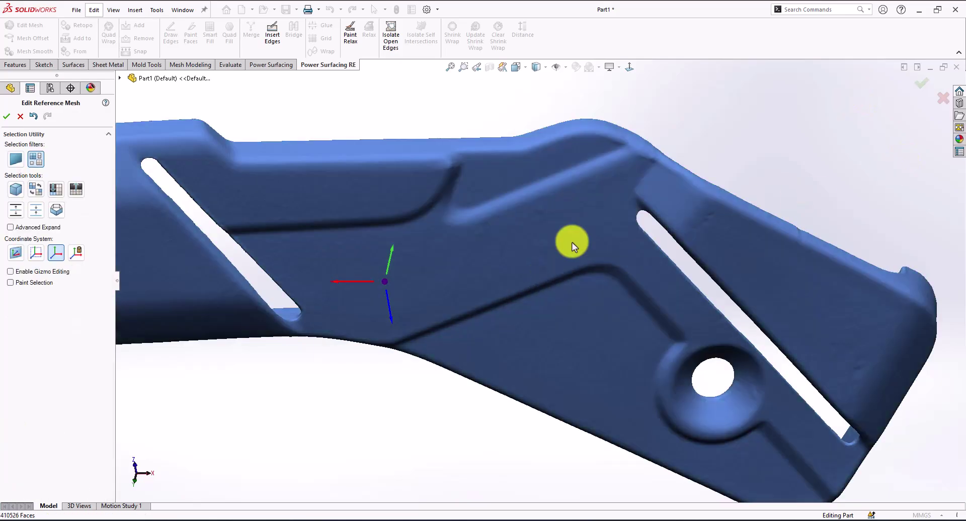
left_click(879, 107)
left_click(594, 132)
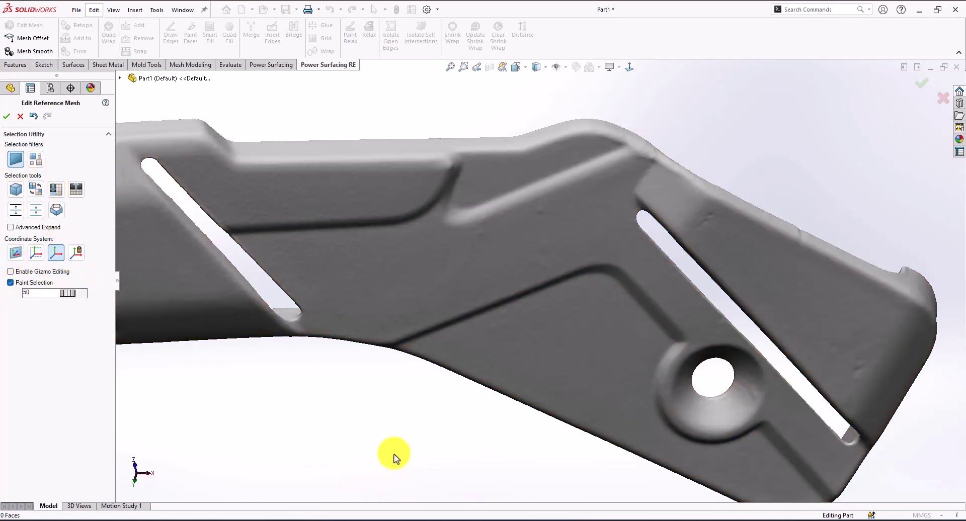
mouse_move(534, 190)
left_mouse_down()
mouse_move(478, 265)
mouse_move(505, 267)
mouse_move(553, 244)
left_mouse_up()
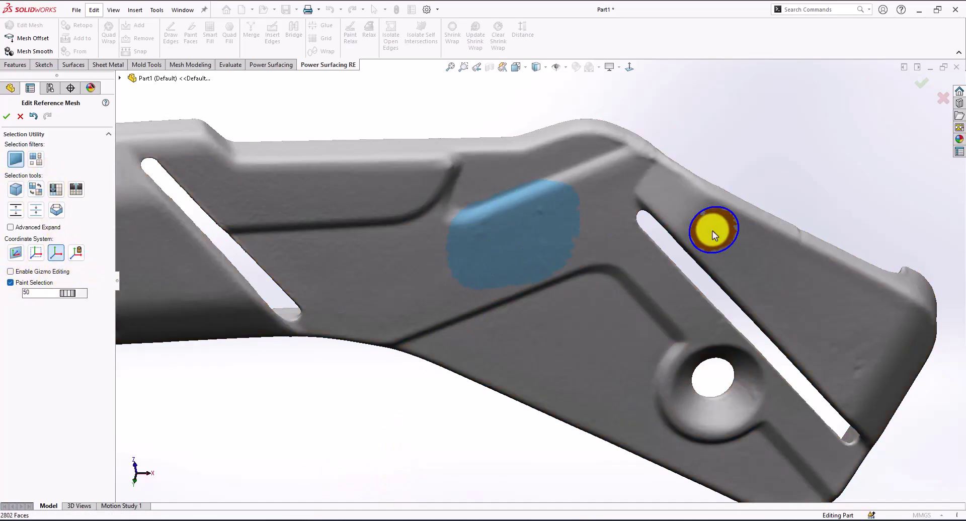
left_click_drag(717, 233, 611, 148)
left_click_drag(856, 378, 830, 346)
scroll(807, 487, "down", 2)
scroll(765, 447, "down", 3)
mouse_move(673, 315)
left_mouse_down()
mouse_move(666, 276)
mouse_move(680, 271)
left_mouse_up()
scroll(634, 259, "up", 4)
middle_click_drag(611, 281, 598, 372)
scroll(271, 218, "up", 2)
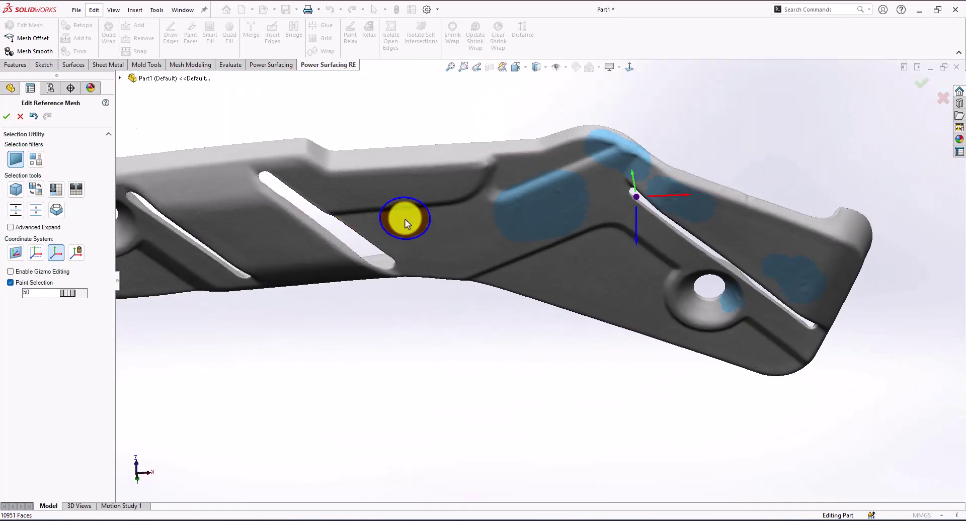
- Open the painted areas of the reference mesh for face editing
middle_click_drag(406, 220, 423, 313)
scroll(423, 312, "down", 3)
right_click(431, 204)
left_click(441, 193)
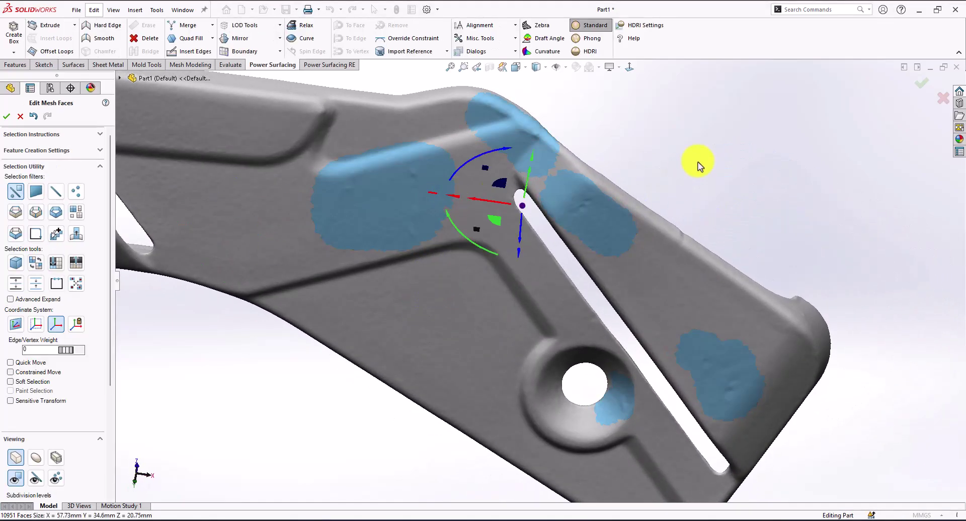
scroll(409, 211, "down", 2)
scroll(608, 330, "up", 2)
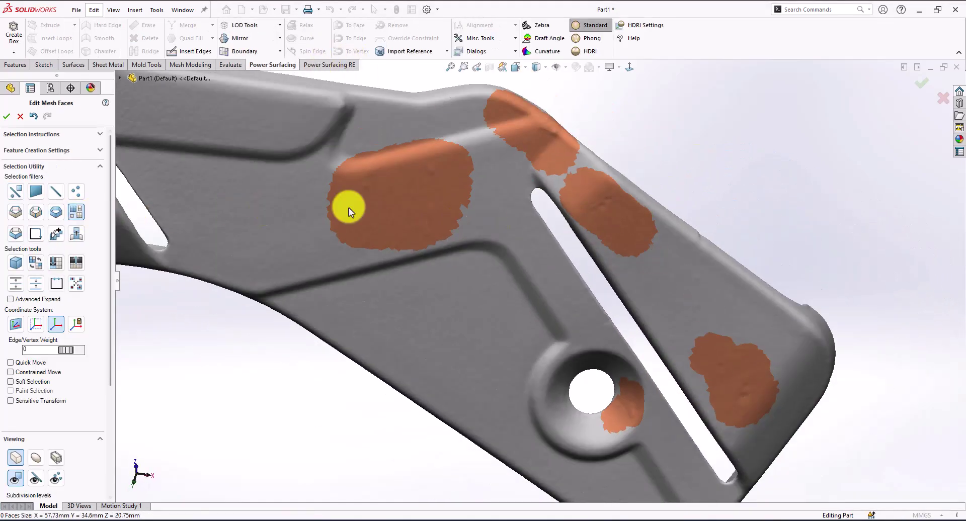
- Select all five isolated patches as whole pieces and relax them with a value of 300
left_click(348, 211)
left_click(548, 156)
left_click(604, 212)
left_click(711, 366)
left_click(629, 417)
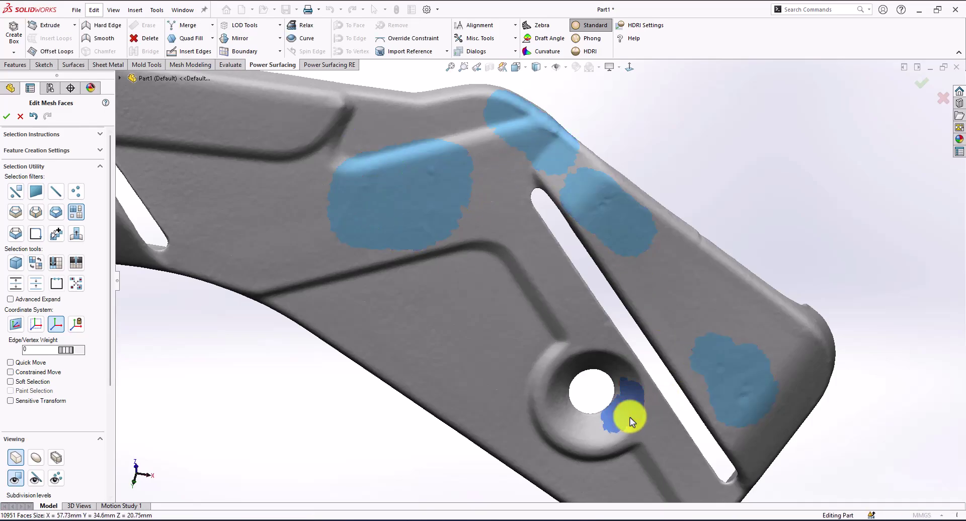
left_click(390, 39)
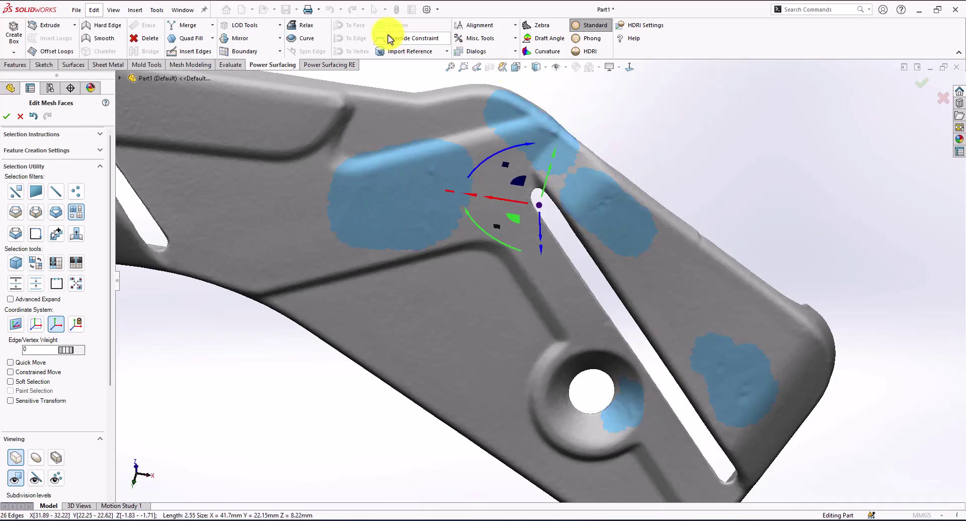
left_click(304, 25)
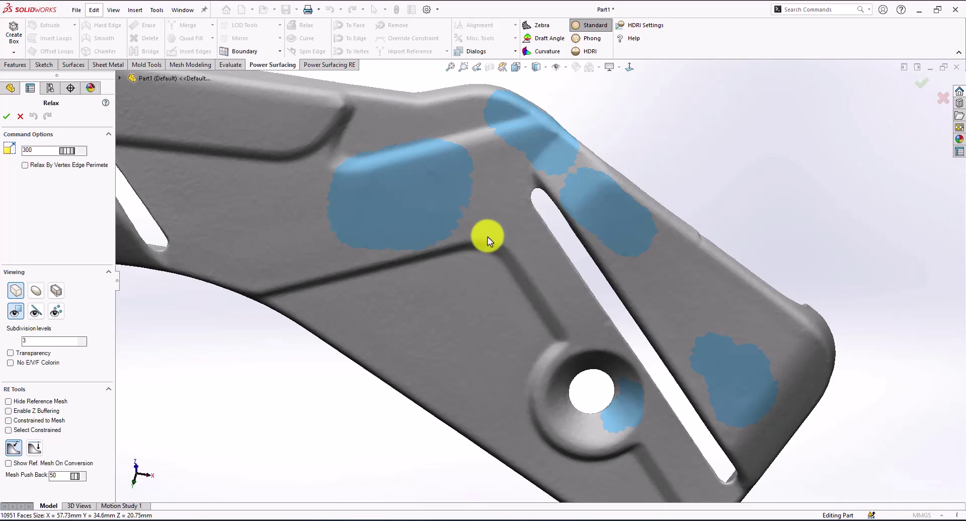
left_click(6, 117)
left_click(743, 156)
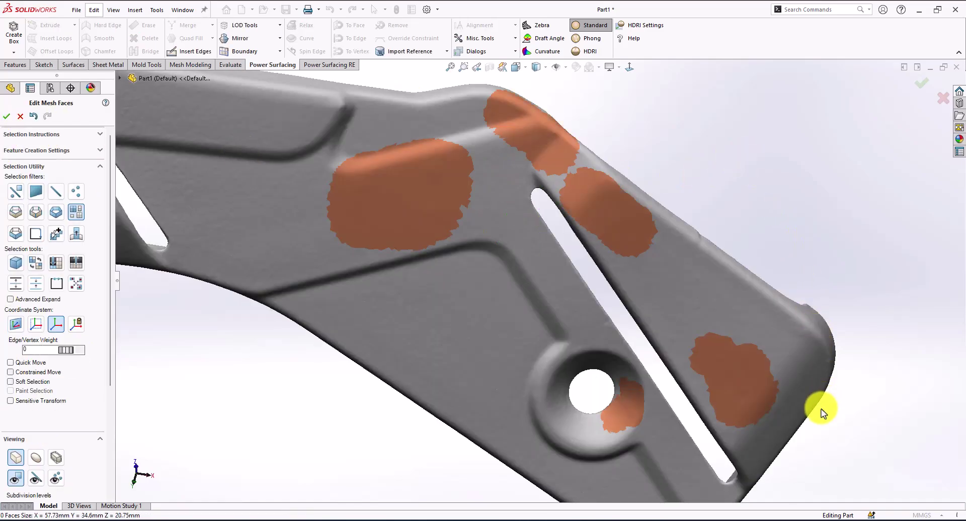
- Start Paint Relax with a strength of 85 and brush size 0.7, and smooth the patch in the countersunk hole
scroll(821, 408, "down", 6)
left_click(481, 38)
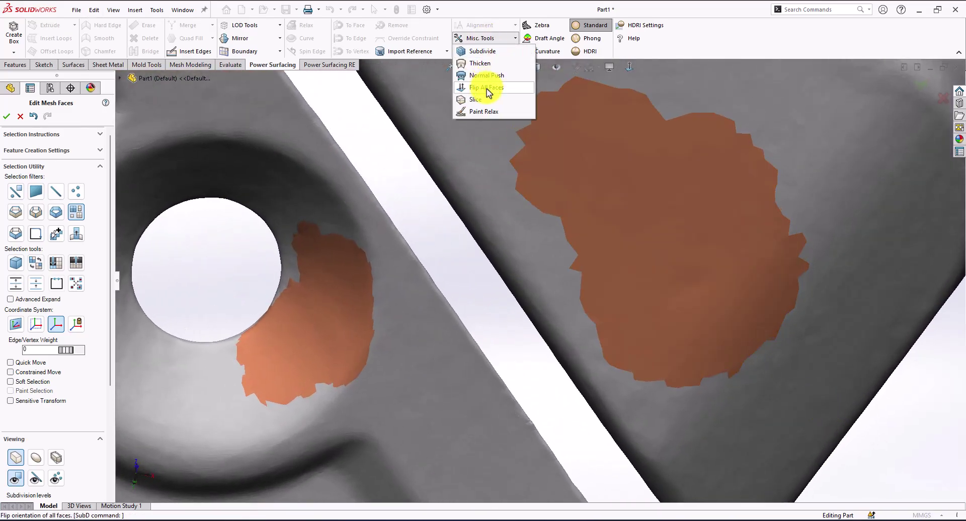
left_click(481, 113)
left_click_drag(67, 163, 136, 178)
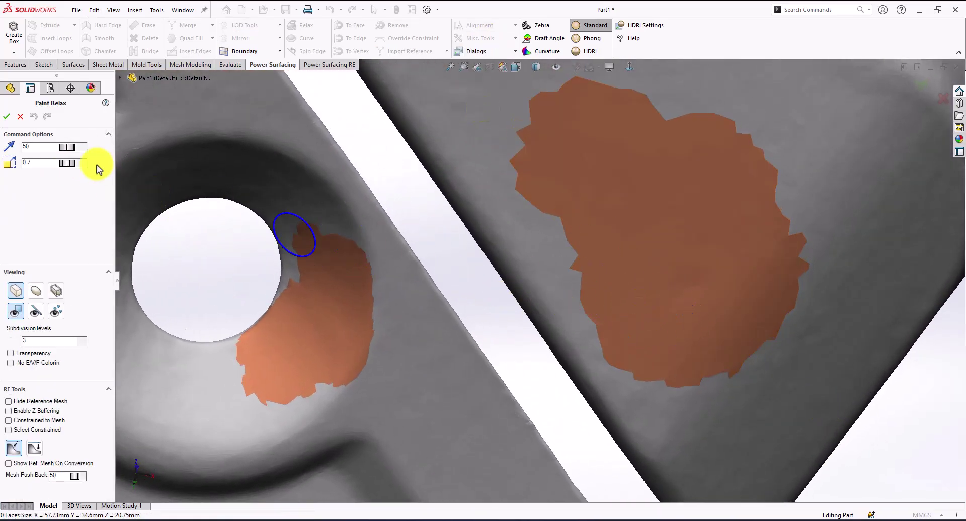
mouse_move(67, 147)
left_mouse_down()
mouse_move(560, 277)
mouse_move(674, 288)
left_mouse_up()
mouse_move(683, 295)
middle_mouse_down()
mouse_move(507, 243)
mouse_move(472, 304)
mouse_move(454, 311)
middle_mouse_up()
scroll(454, 315, "down", 2)
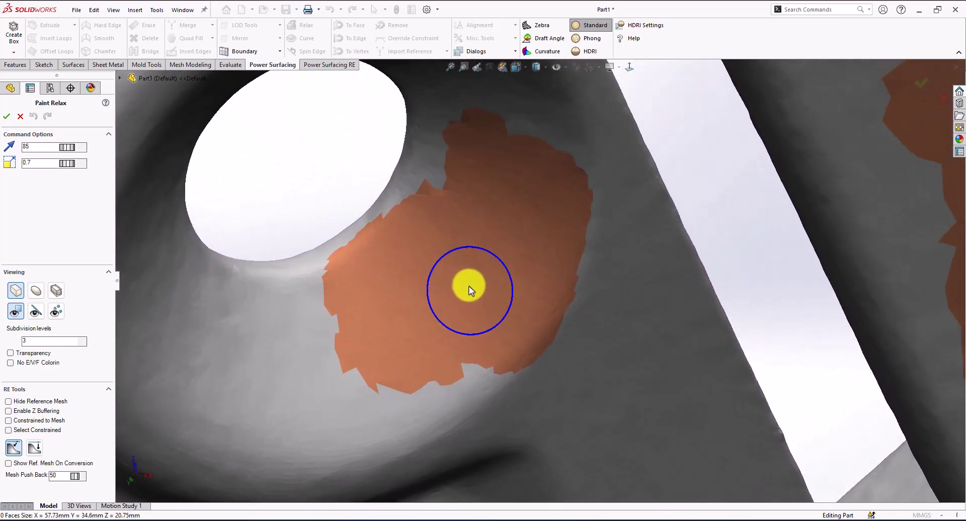
- Paint-relax the patches along the sloped rib and above the slot's upper end with the 0.7 brush
scroll(453, 274, "up", 5)
scroll(446, 278, "down", 3)
scroll(458, 251, "down", 2)
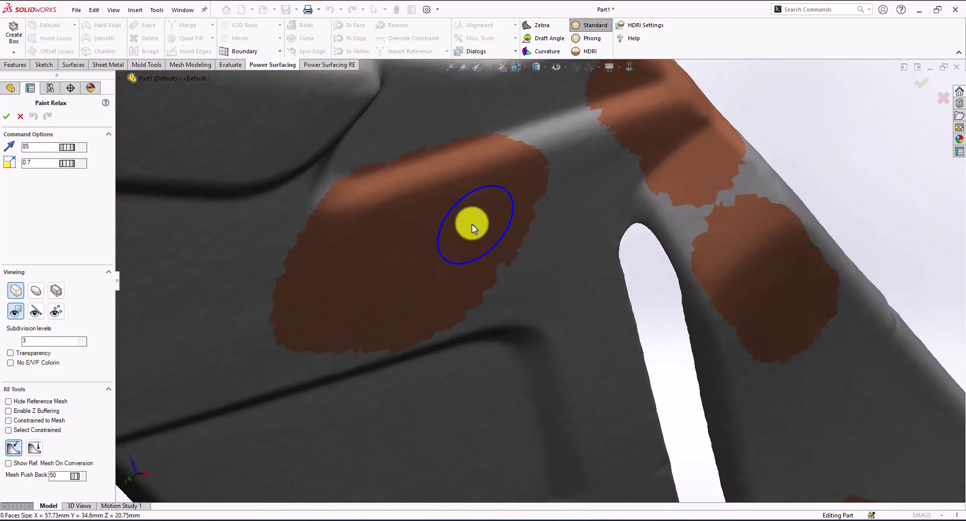
scroll(456, 220, "up", 2)
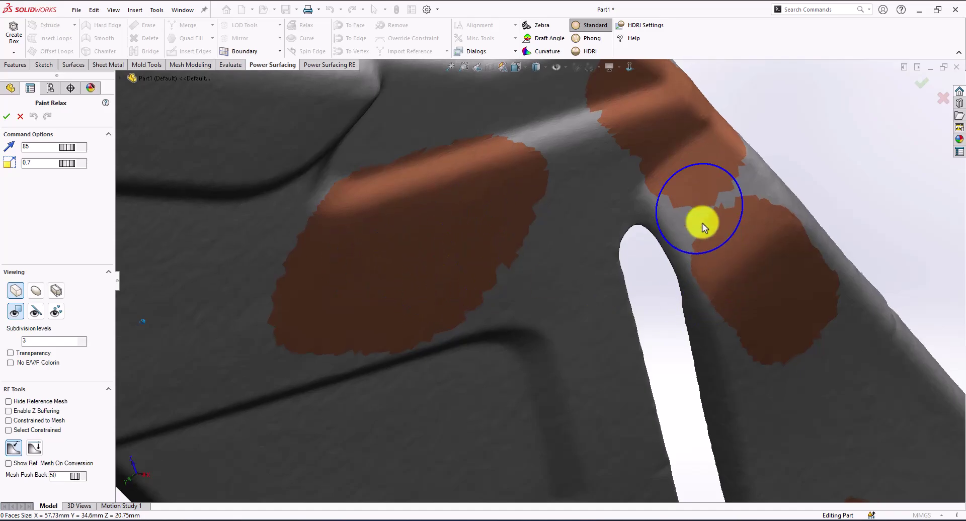
scroll(785, 291, "down", 3)
mouse_move(798, 261)
middle_mouse_down()
mouse_move(751, 223)
mouse_move(702, 211)
mouse_move(700, 202)
middle_mouse_up()
key("Escape")
- Paint-relax the upper corner and the neighbouring patch beside the slot, reducing the brush size to 0.4, and accept the face edits
left_click(487, 39)
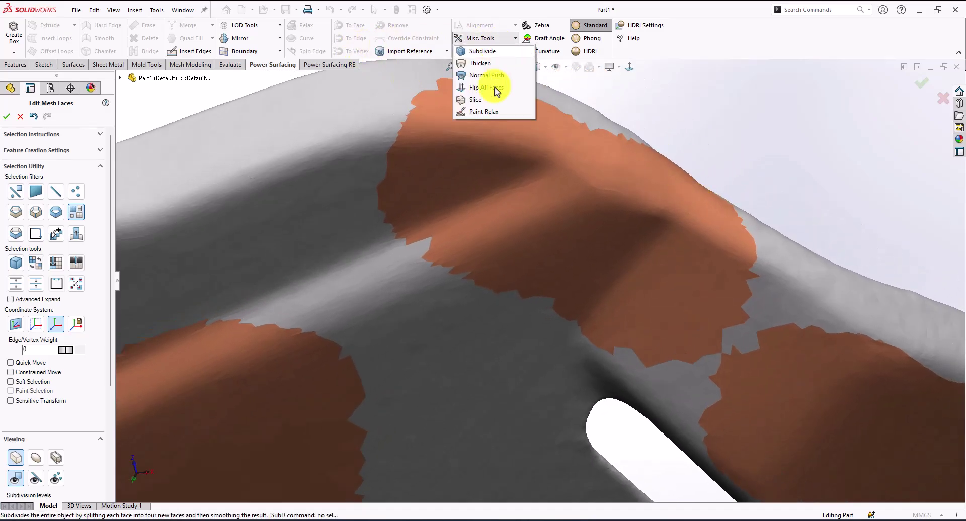
left_click(488, 111)
middle_click_drag(649, 227, 642, 231)
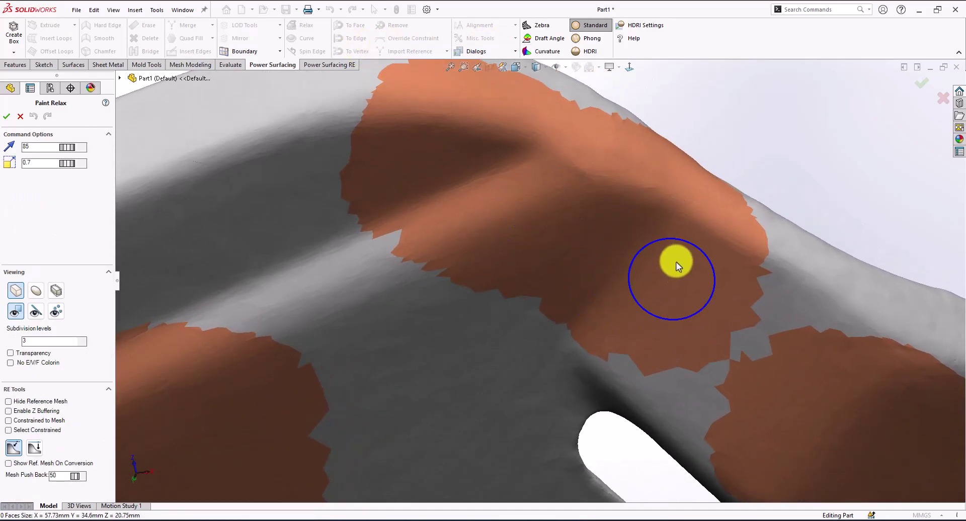
middle_click_drag(486, 200, 525, 292)
mouse_move(582, 261)
middle_mouse_down()
mouse_move(508, 313)
mouse_move(525, 318)
middle_mouse_up()
scroll(508, 261, "down", 3)
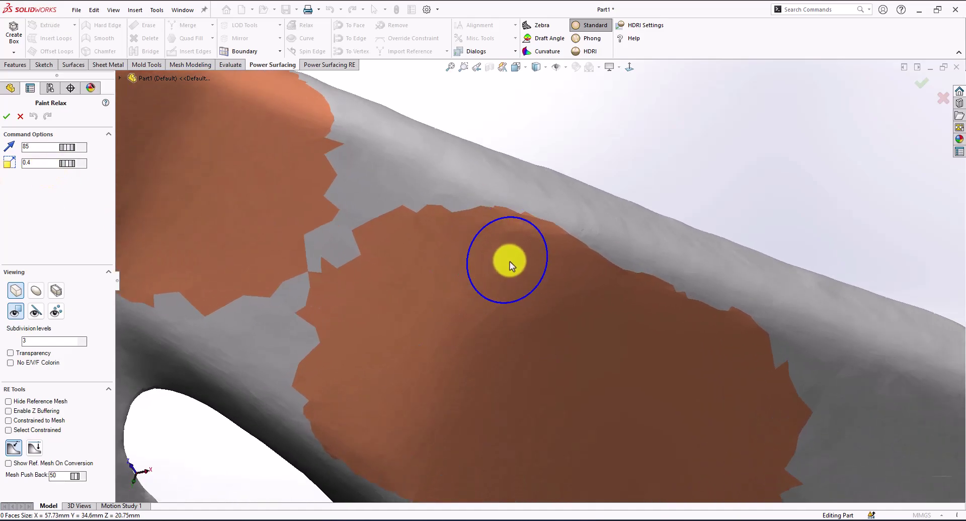
scroll(526, 328, "up", 8)
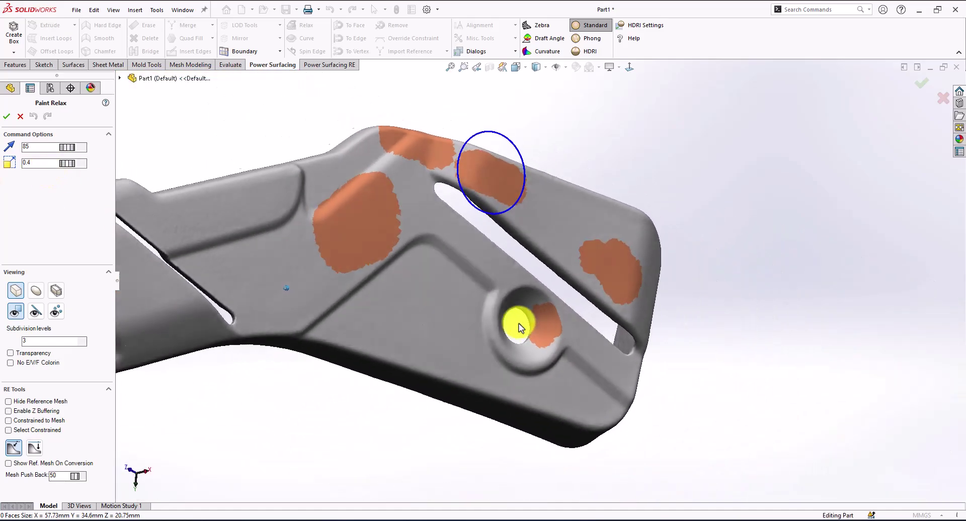
middle_click_drag(517, 323, 592, 243)
left_click(920, 84)
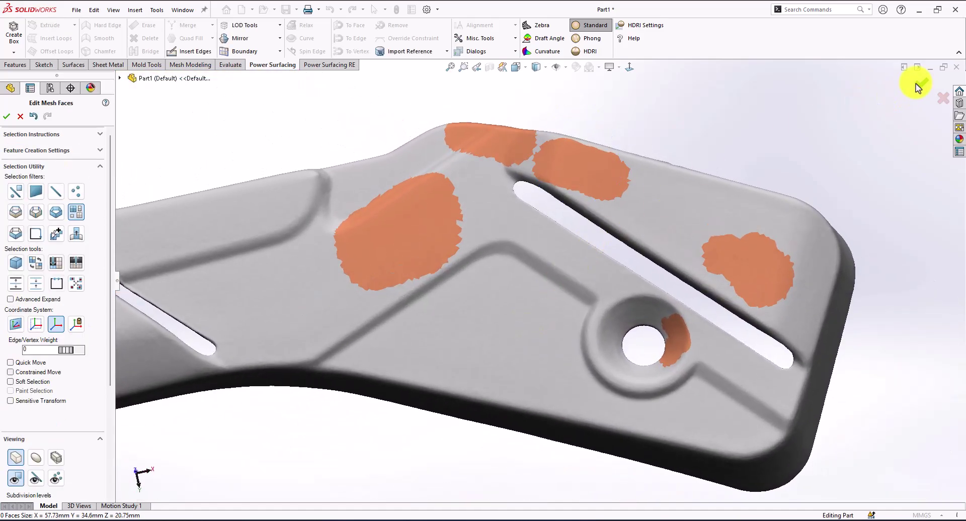
left_click(918, 85)
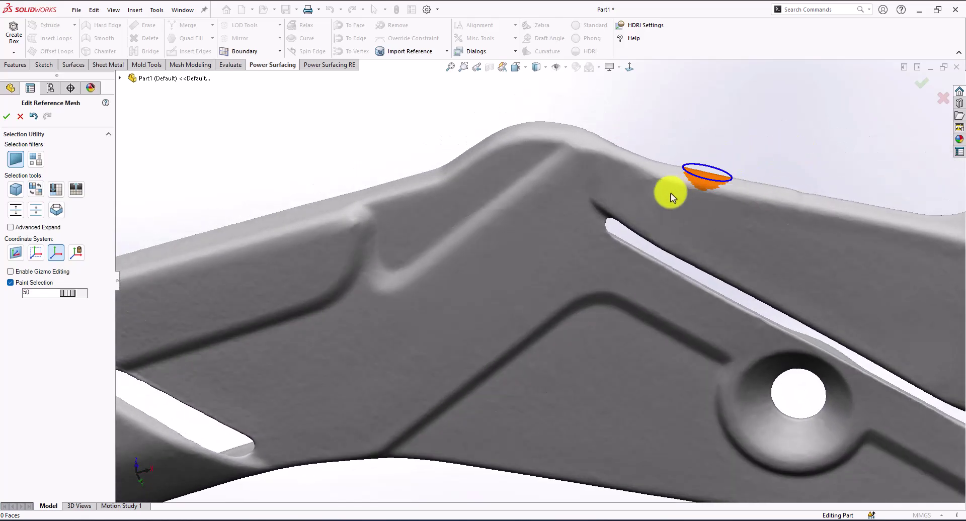
- Paint-select the bumpy strip along the outer edge above the slot and open it for mesh face editing
scroll(784, 218, "down", 3)
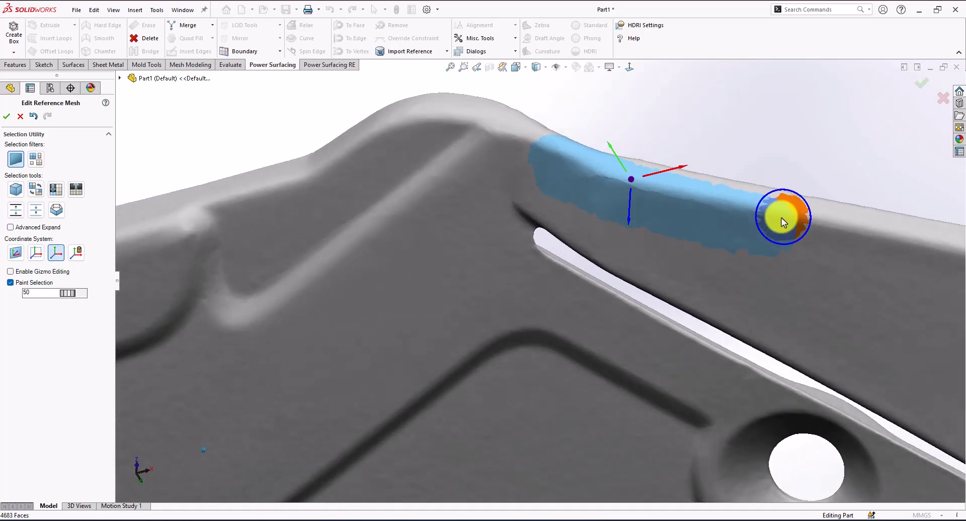
right_click(682, 205)
left_click(712, 192)
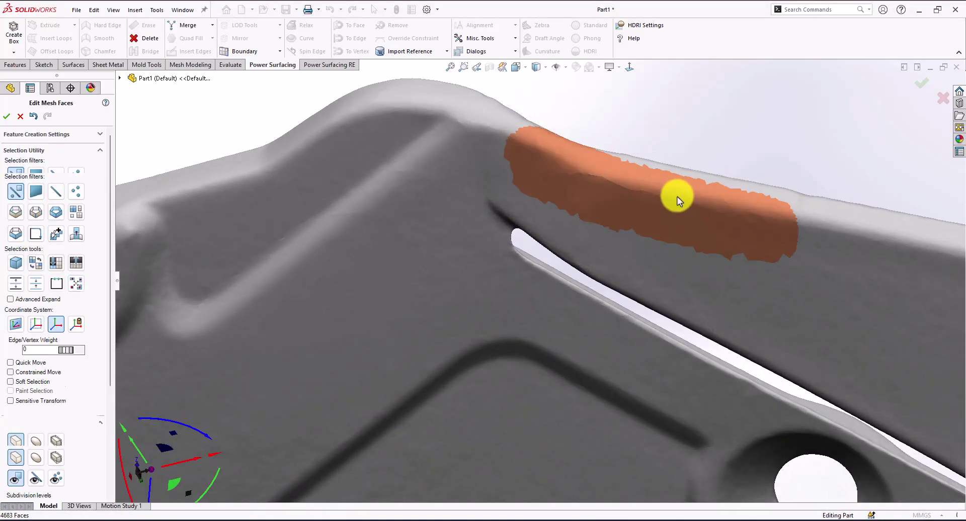
- Relax the selected edge strip with a value of 300 and apply the result to the reference mesh
left_click(290, 26)
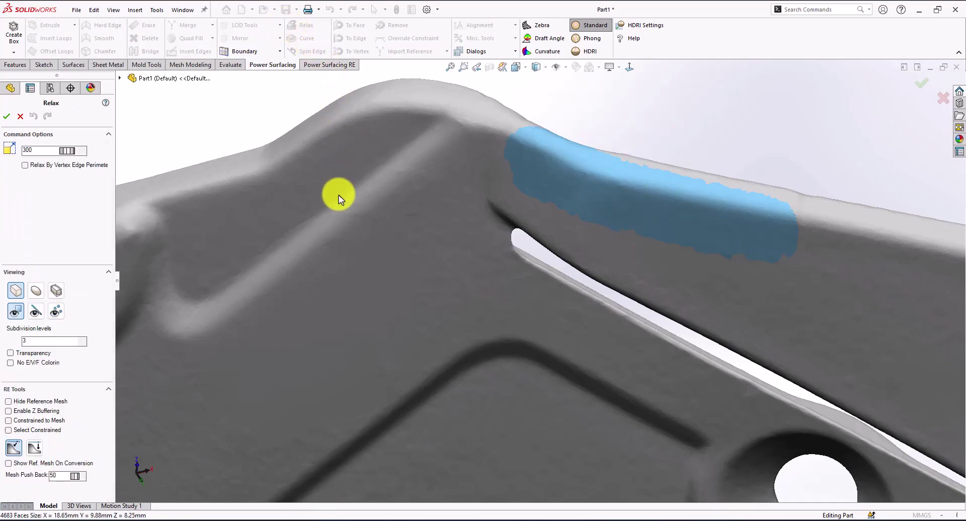
left_click(7, 116)
left_click(757, 135)
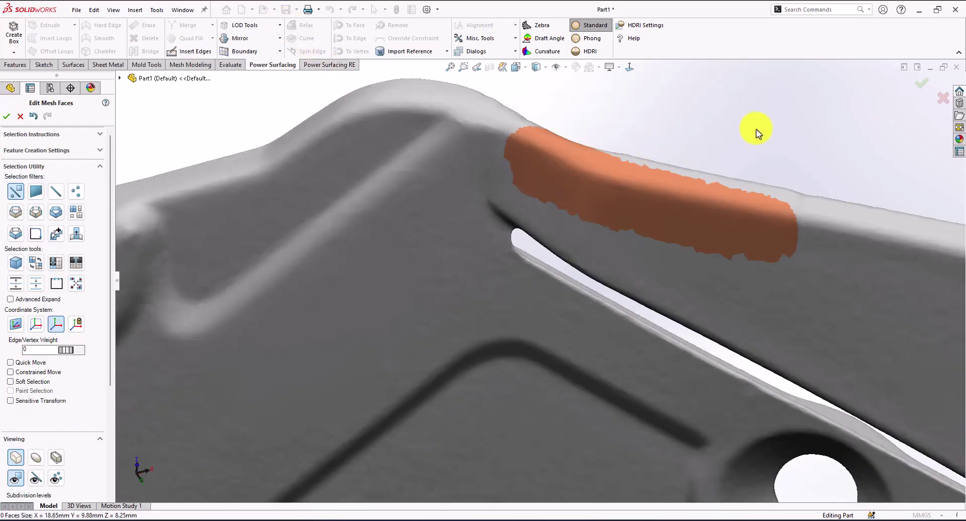
left_click(917, 88)
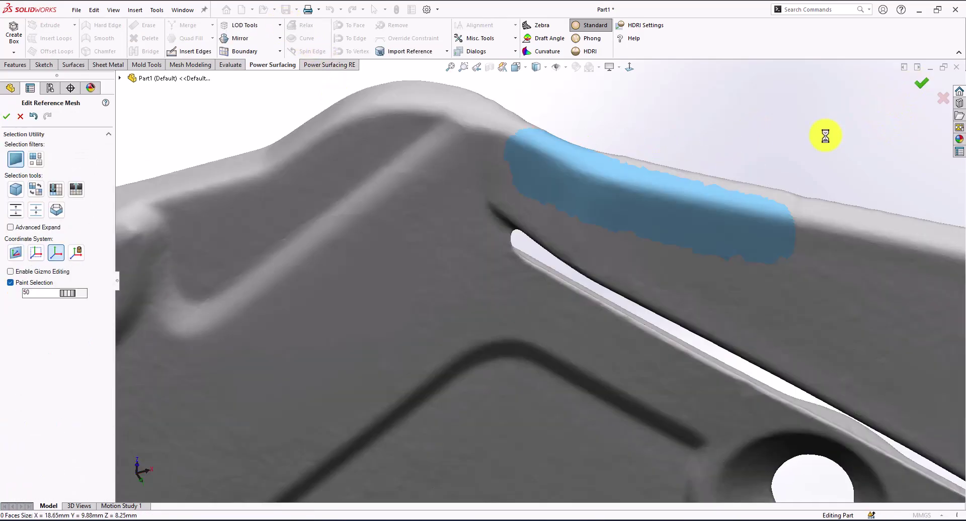
- Try Mesh Smooth on the whole reference mesh with values 1.5 and 2 and the preview shown
scroll(808, 148, "down", 5)
key("f")
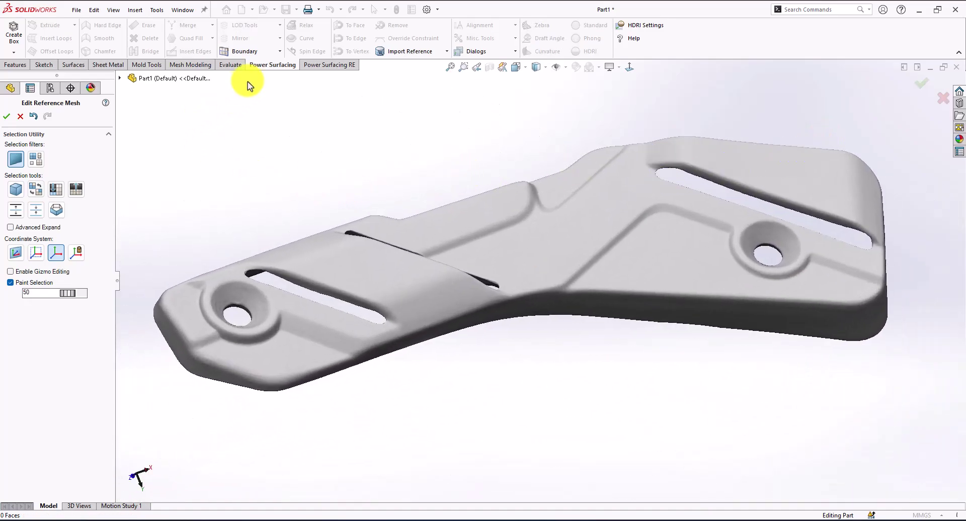
left_click(315, 66)
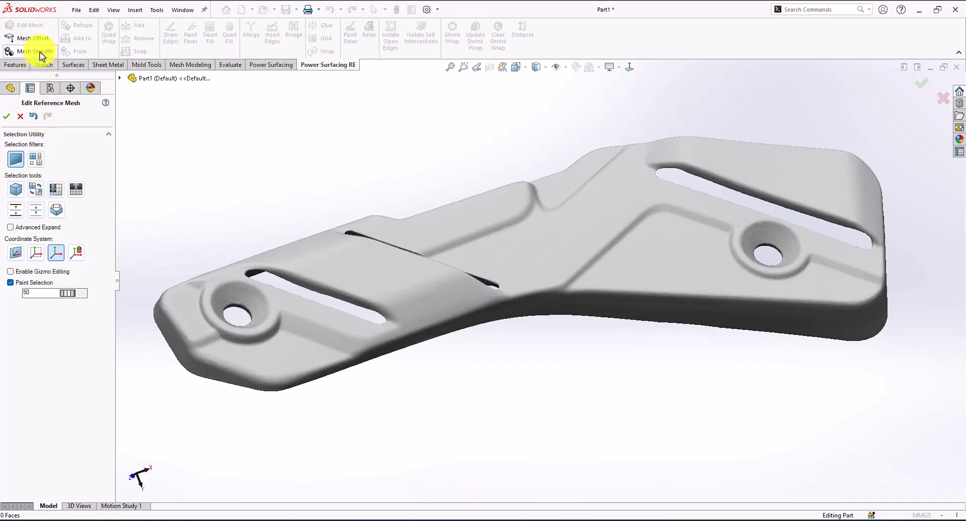
middle_click_drag(455, 184, 459, 179)
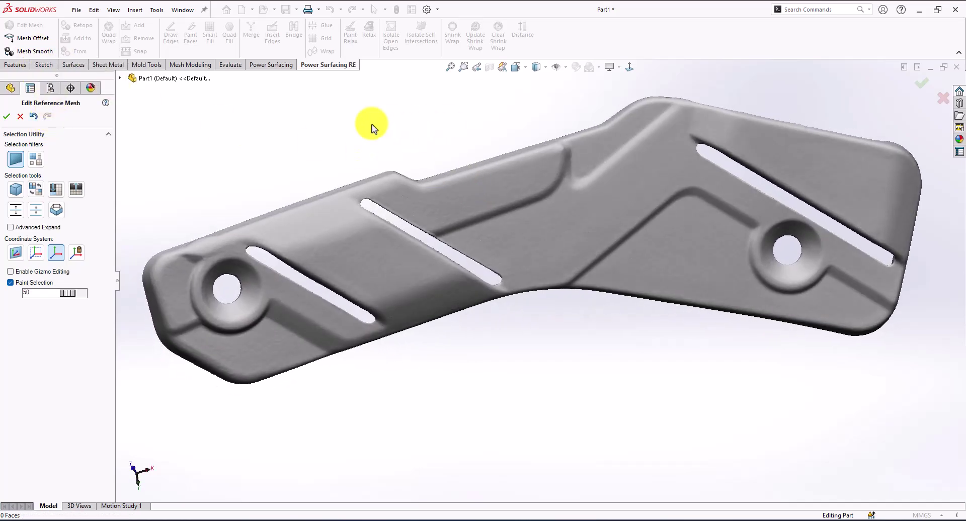
left_click(37, 52)
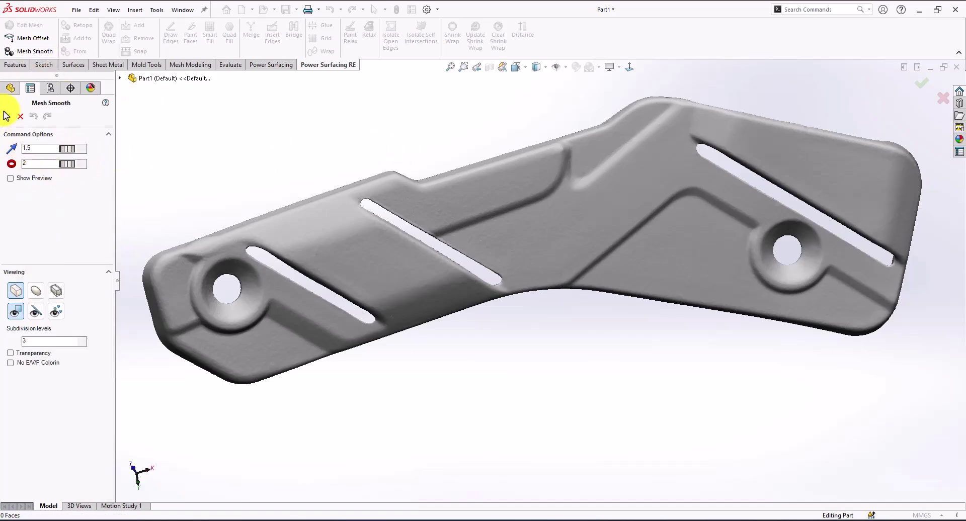
left_click(10, 178)
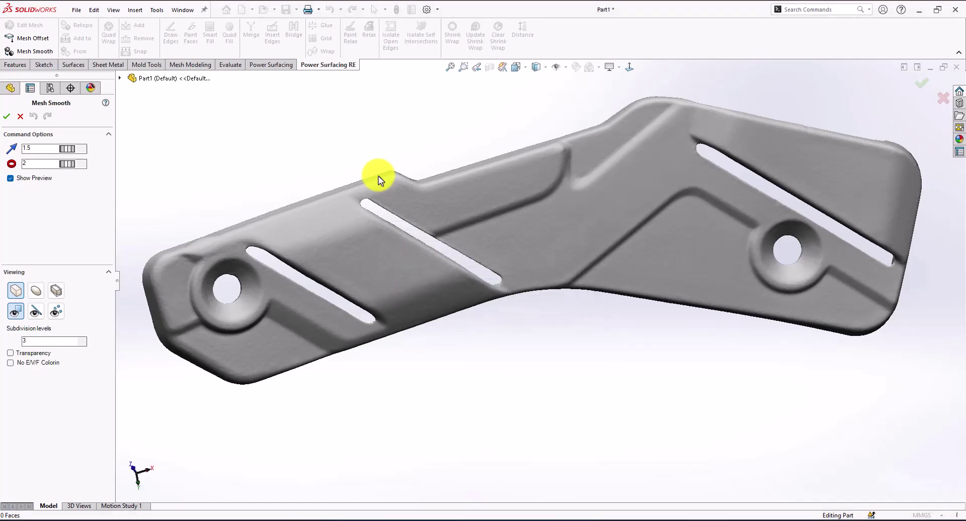
left_click(22, 117)
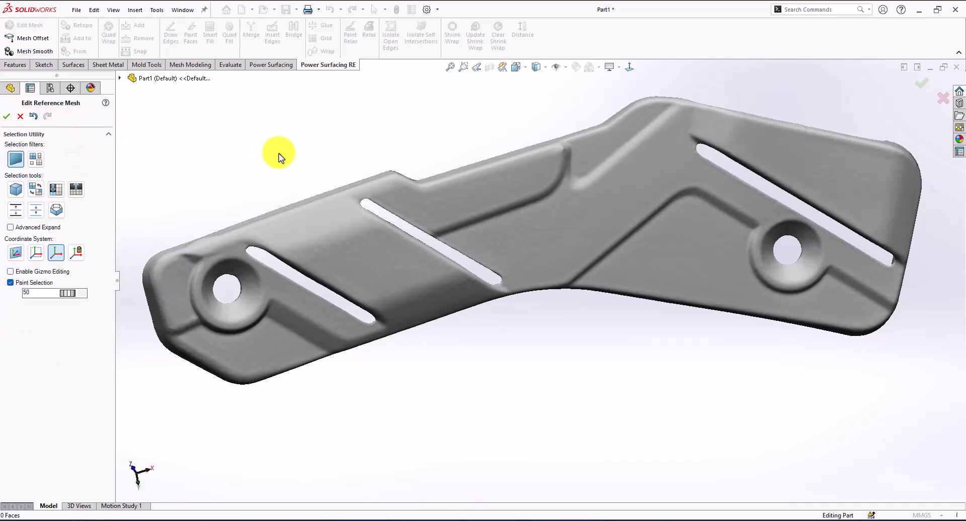
- Inspect the smoothed part from several sides, accept the reference mesh edits and create the box with 100 mm sides
key("Left")
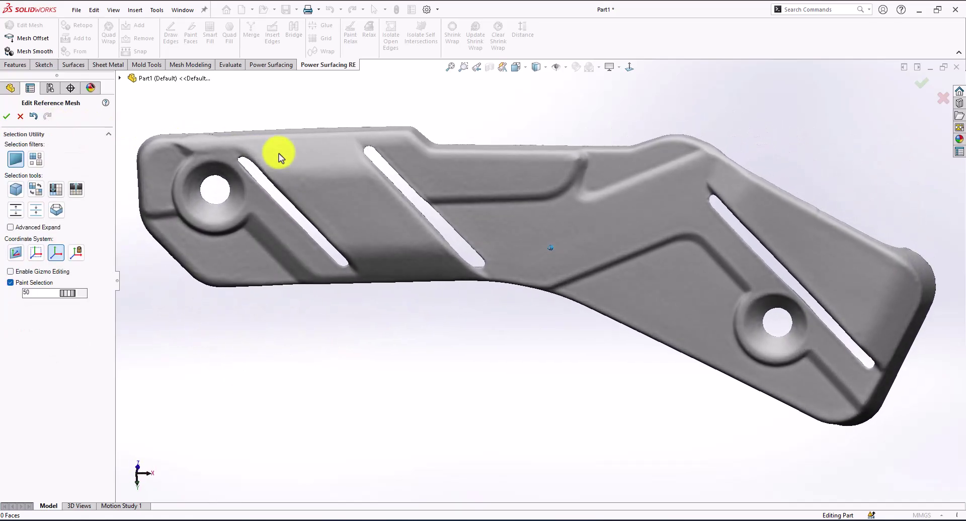
key("Up")
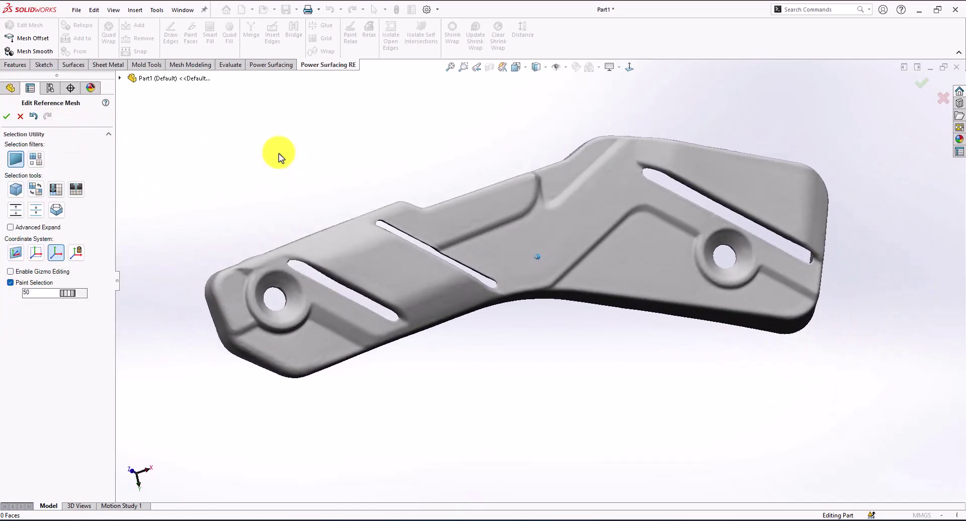
key("Right")
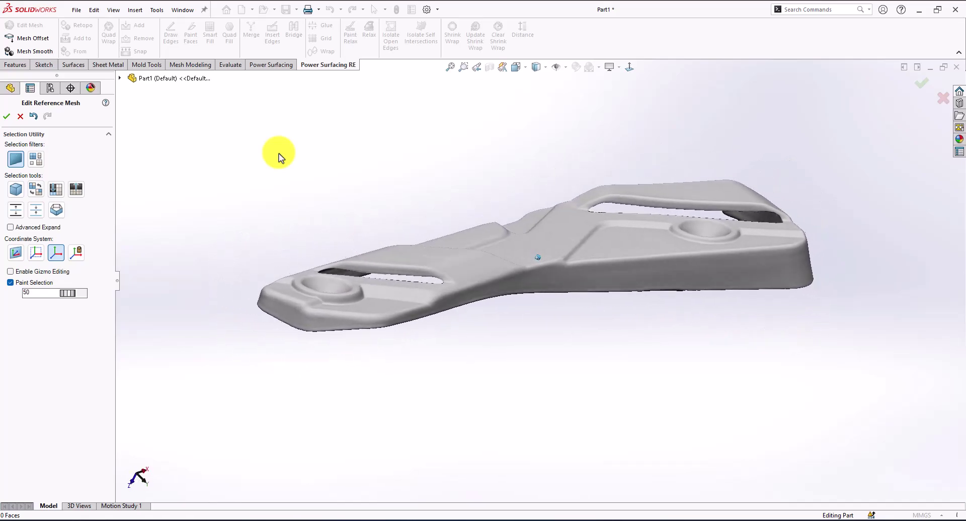
key("Right")
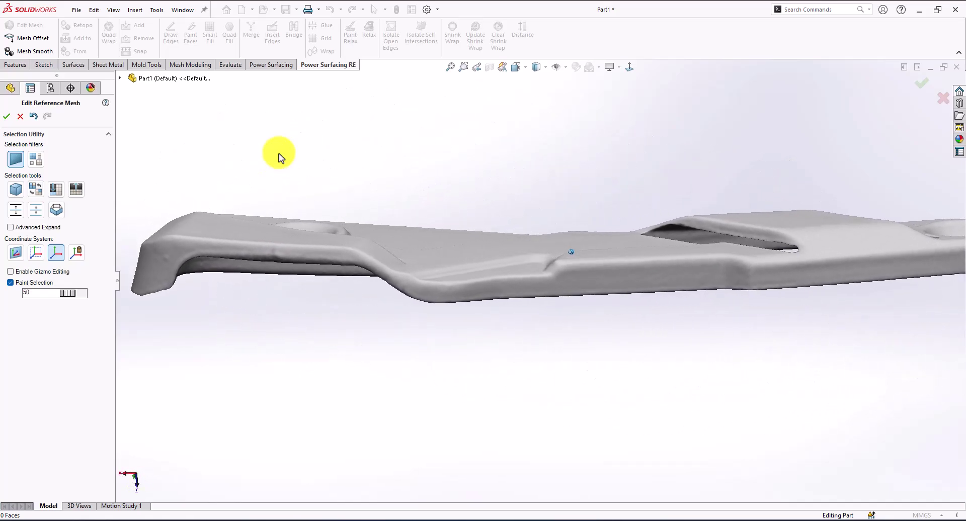
key("Right")
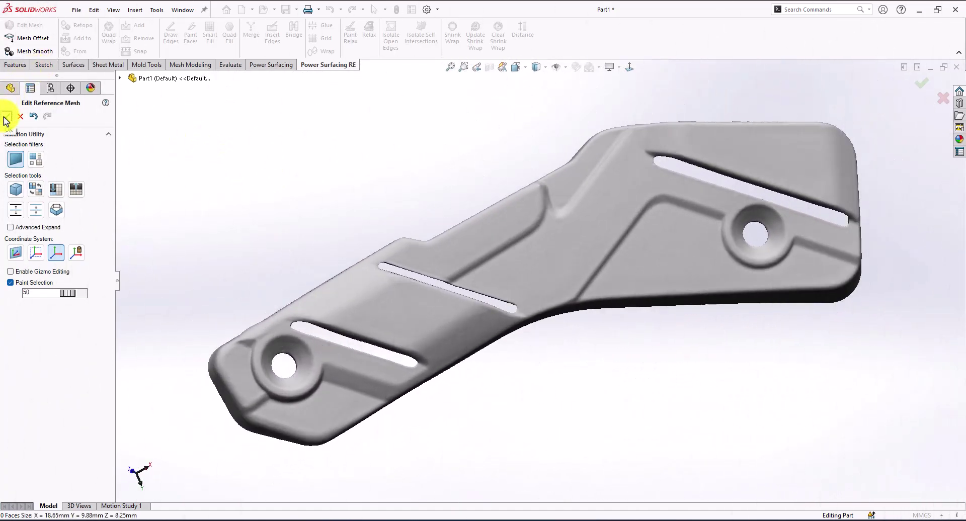
left_click(6, 117)
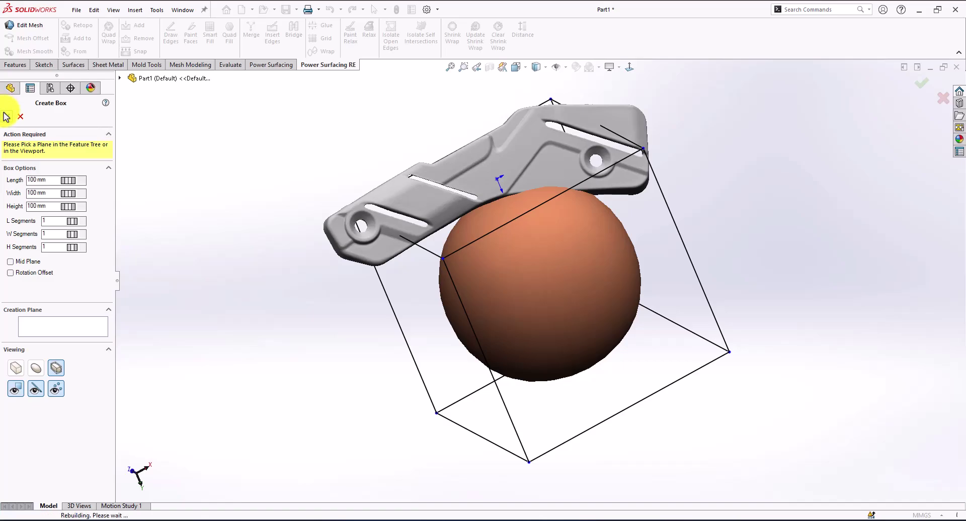
left_click(7, 113)
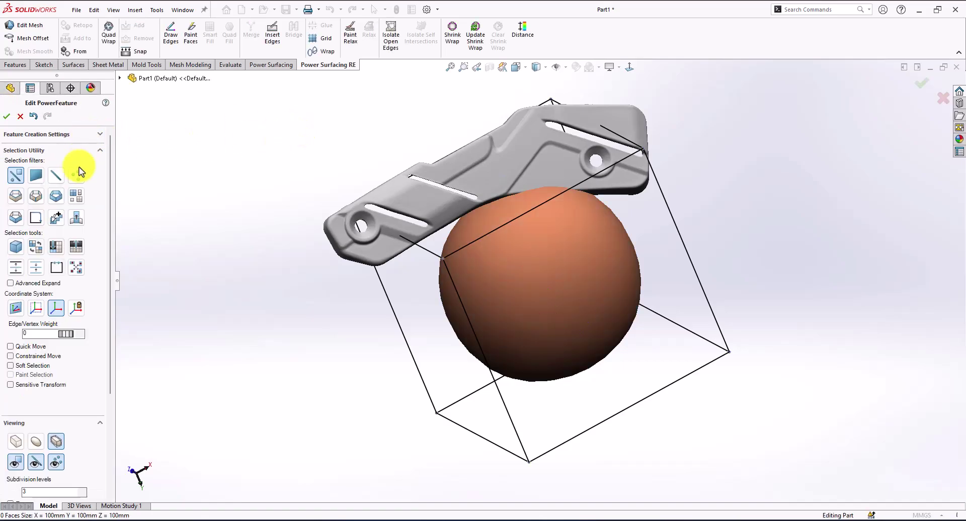
- Set the power feature's creation type to 1 To 1 Planar and finish the feature
left_click(89, 135)
left_click(71, 208)
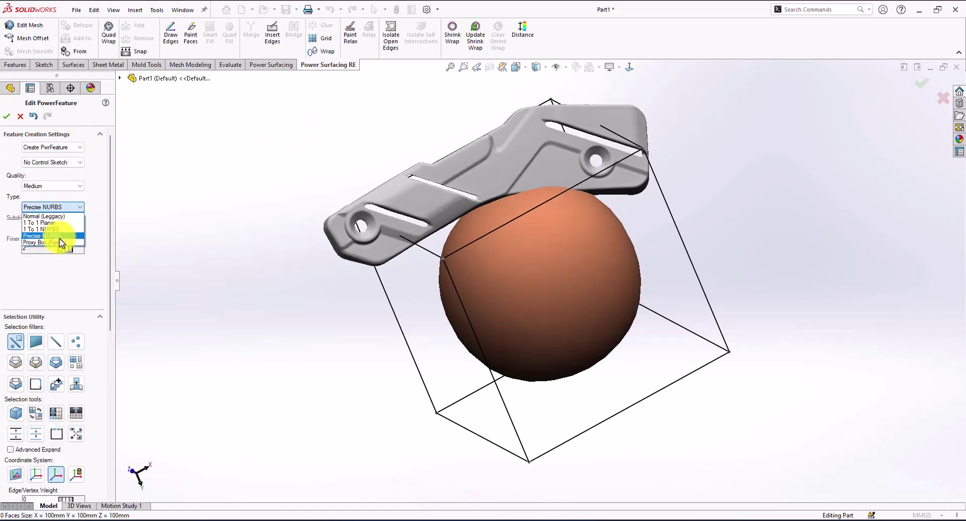
left_click(42, 223)
left_click(7, 117)
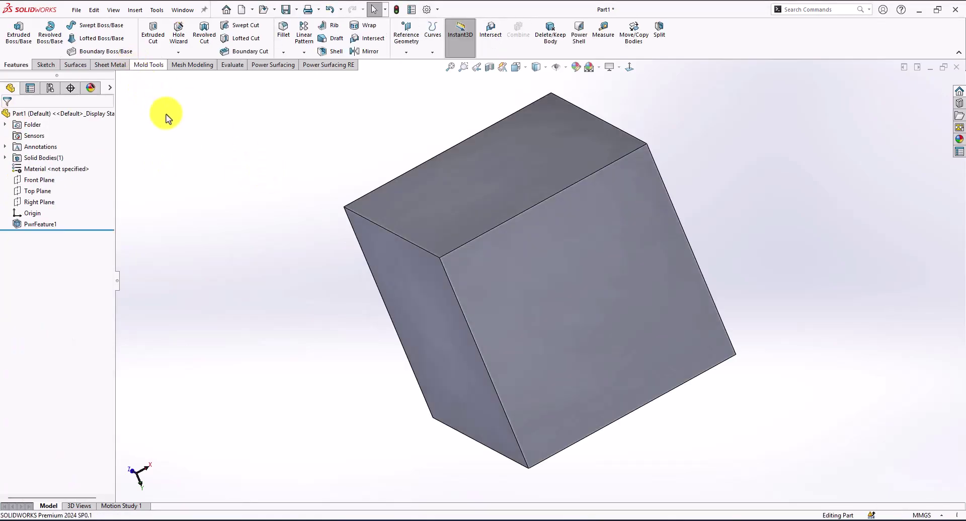
- Reopen the box power feature for editing and delete its entire control cage, keeping the reference mesh
right_click(536, 171)
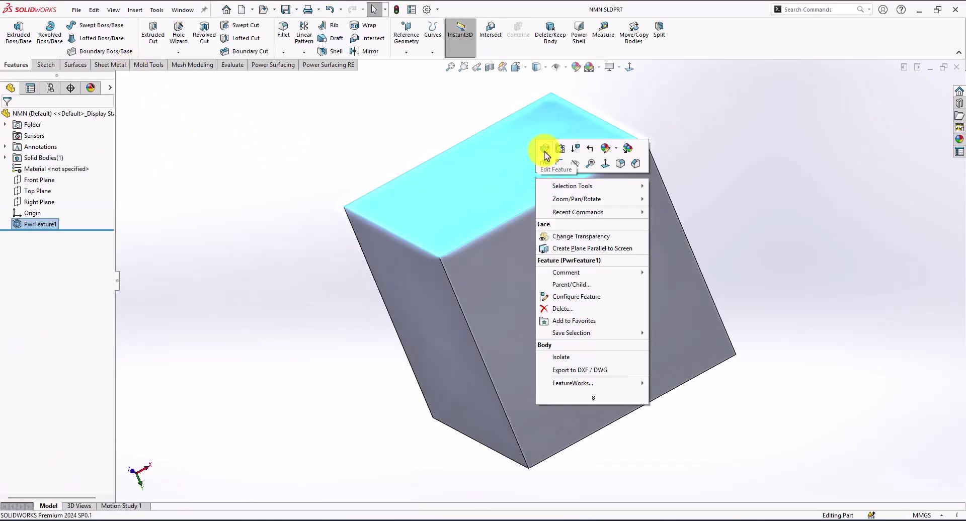
left_click(545, 153)
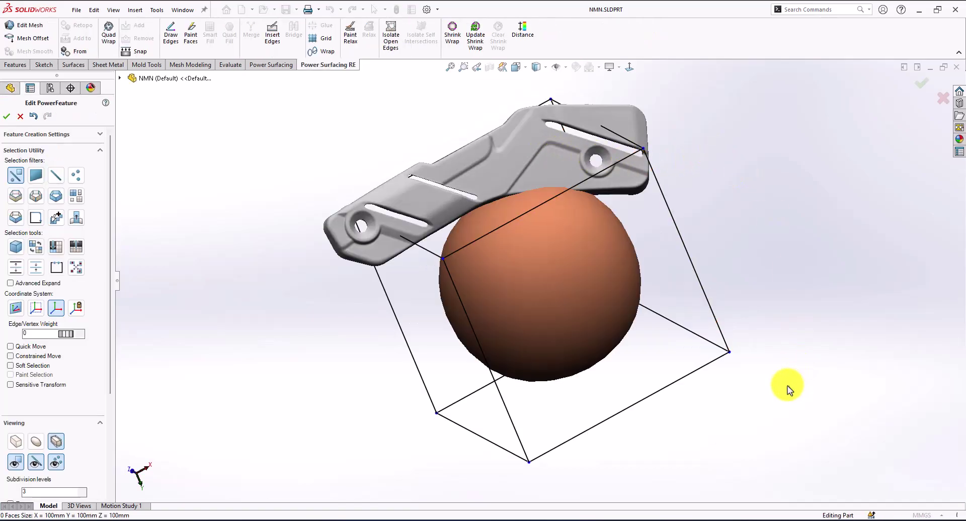
left_click_drag(810, 469, 285, 81)
key("Delete")
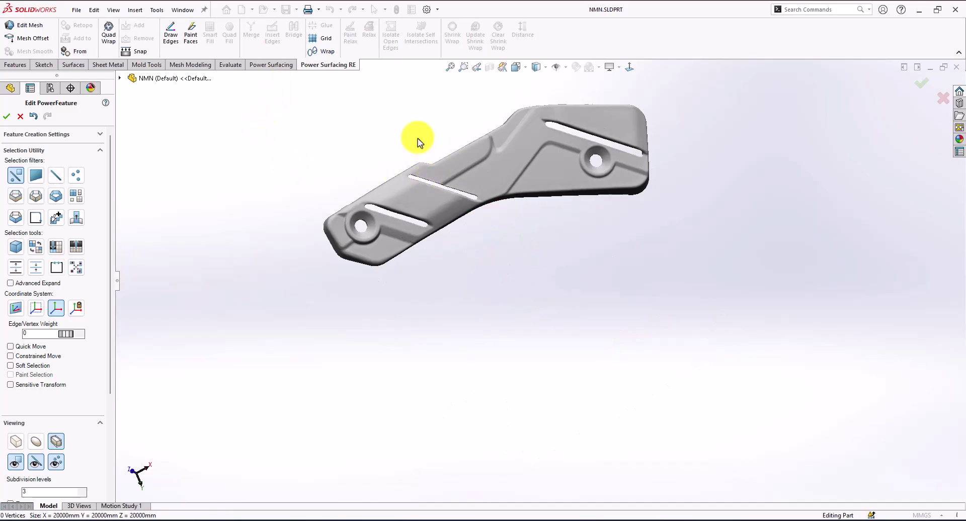
key("f")
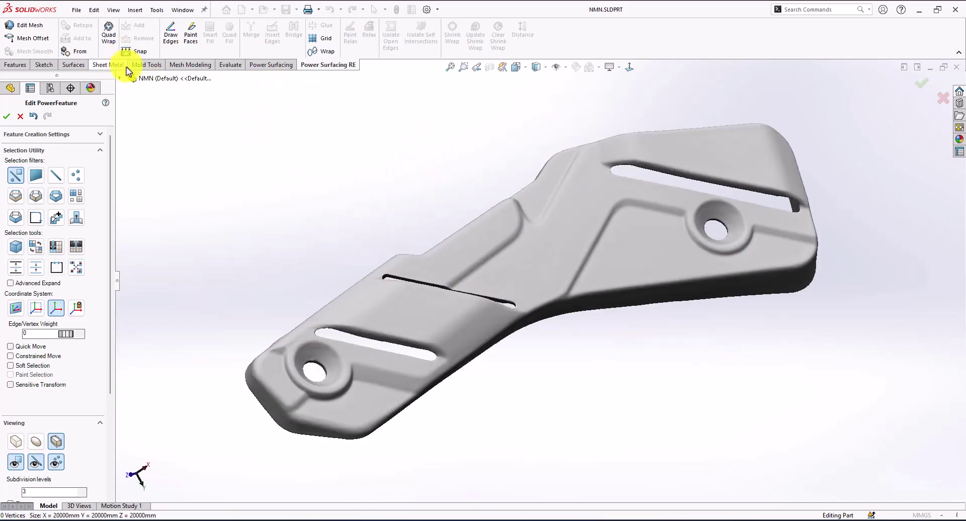
- Quad wrap the reference mesh at 0.9% with a 0° angle and the Five Sided option on
left_click(110, 48)
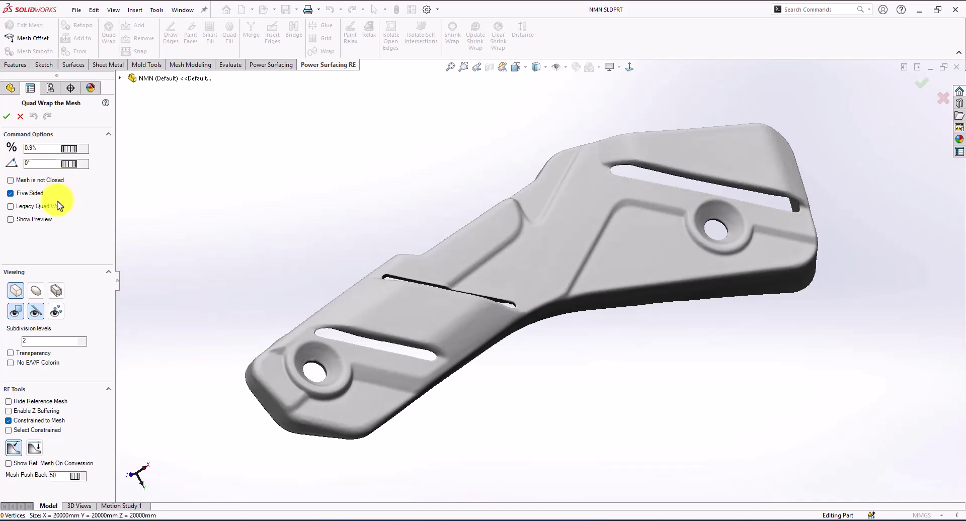
left_click(6, 116)
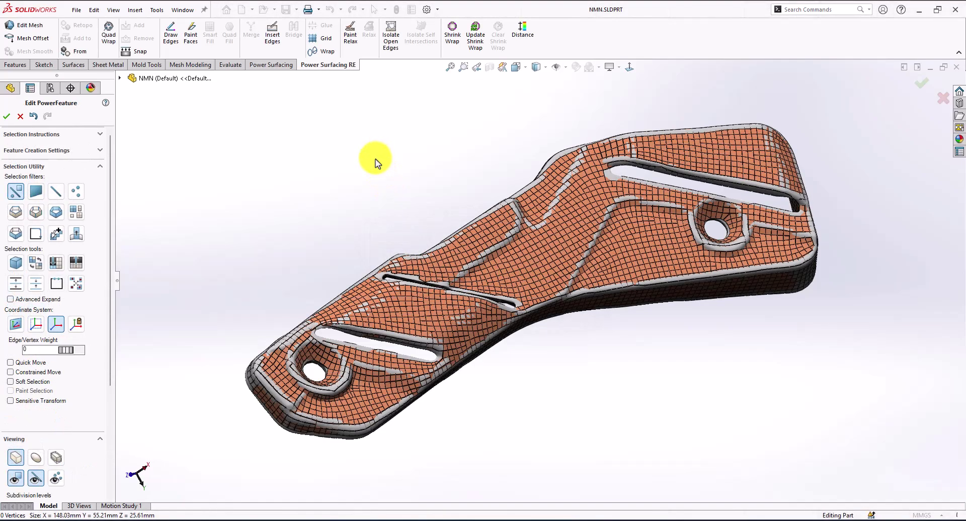
- Examine the new quad mesh against the reference mesh from the outer side and the hollow underside
key("Left")
key("Left")
key("Left")
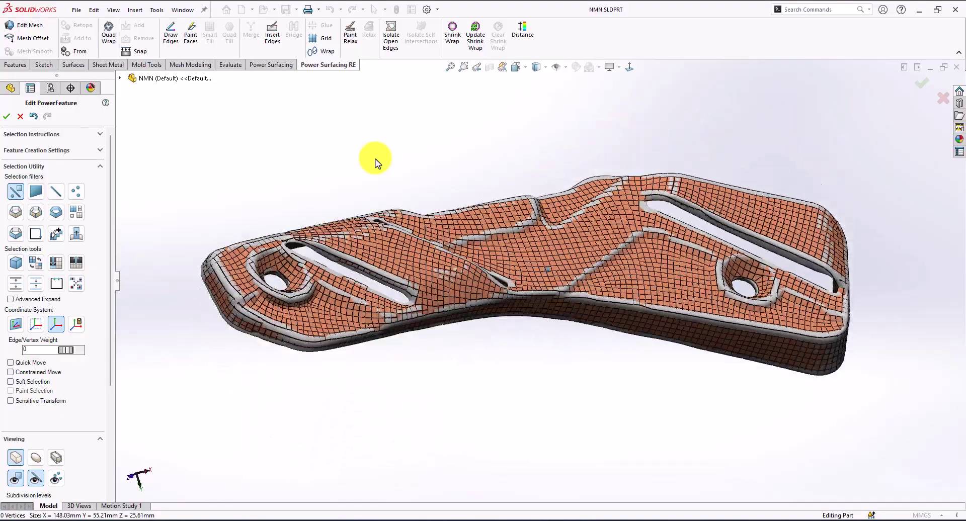
key("Up")
key("Up")
key("Up")
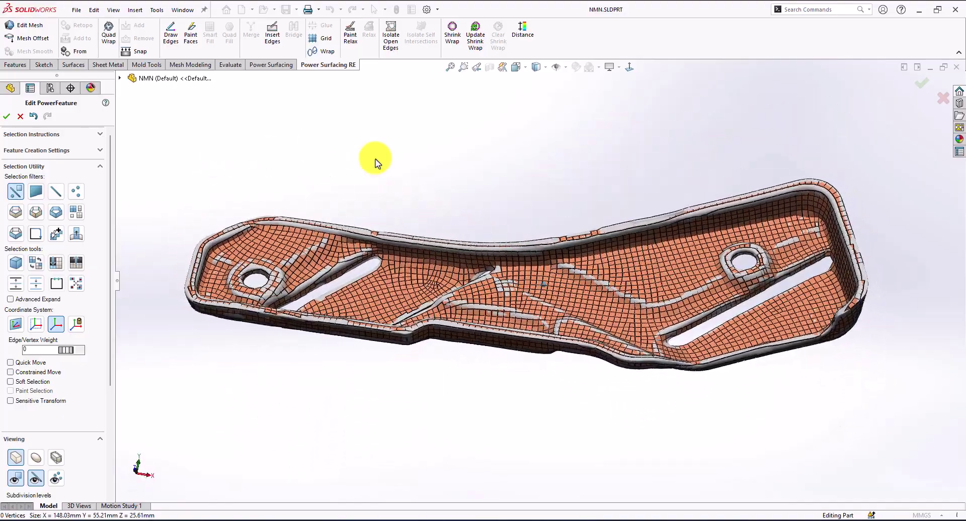
key("Up")
key("Up")
key("Up")
key("Up")
key("Up")
key("Up")
key("Up")
key("Up")
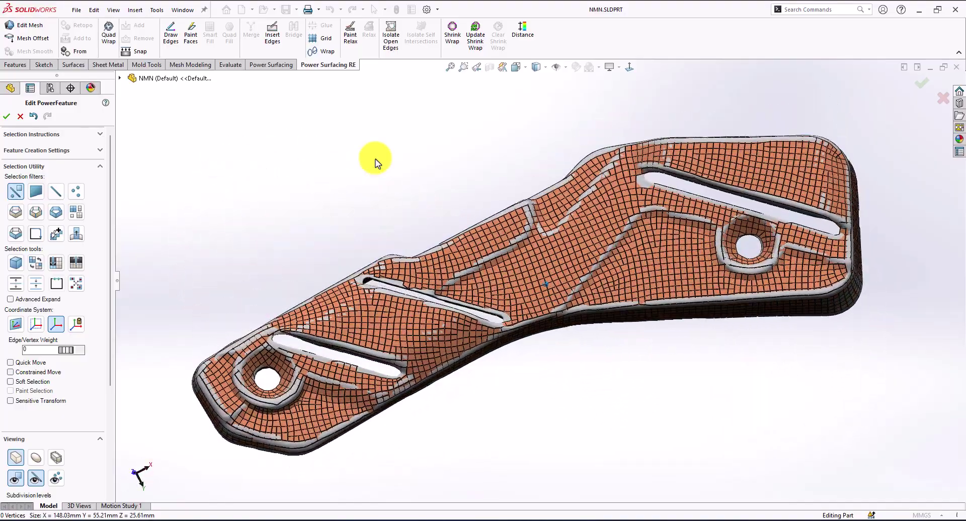
key("Up")
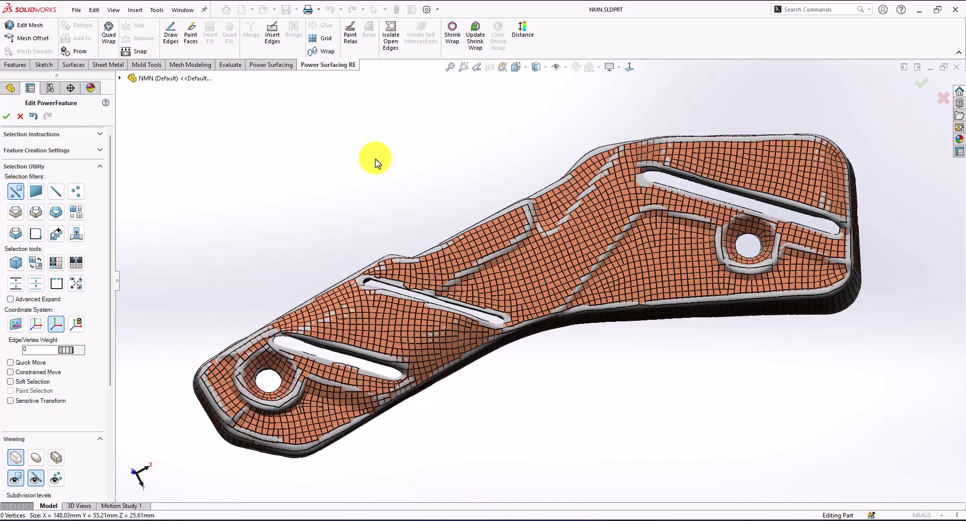
- Shrink wrap the quad mesh with the Default Shrink Wrap output type and run the Distance check
left_click(459, 48)
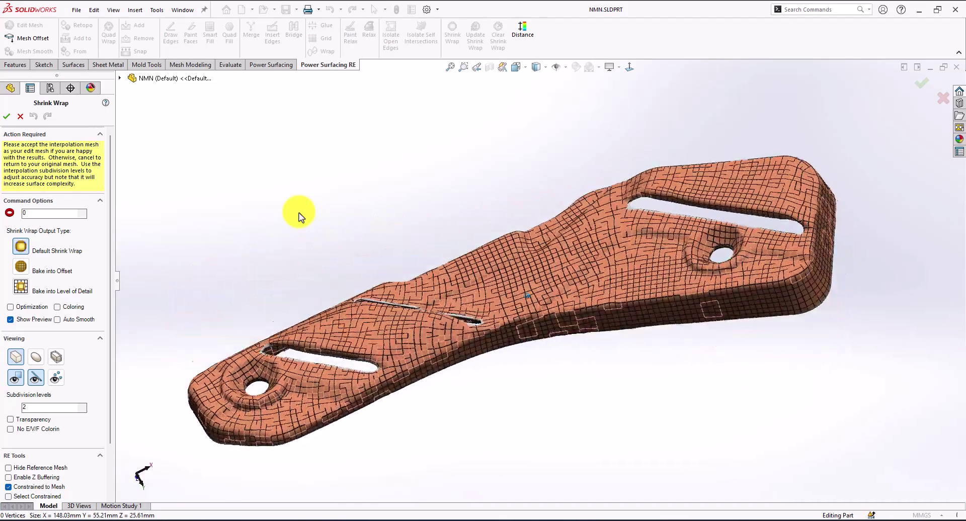
left_click(5, 117)
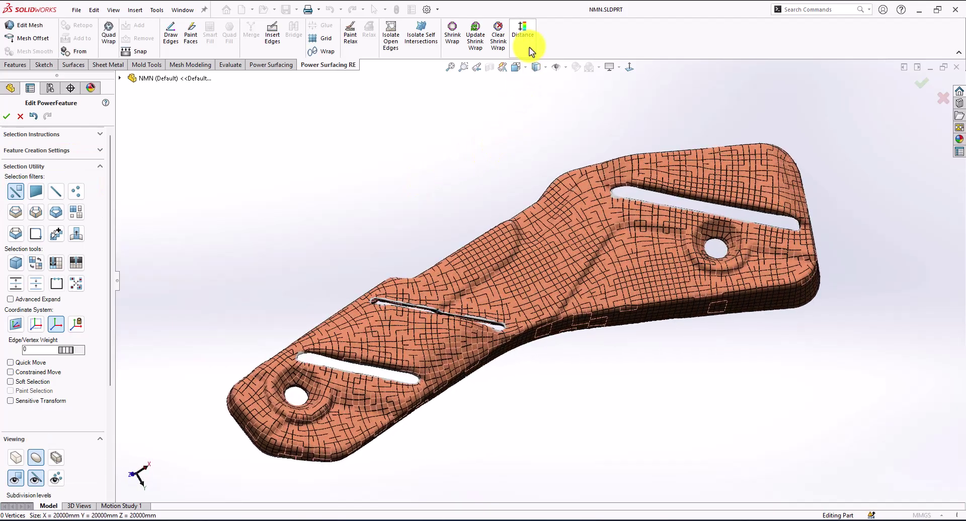
left_click(528, 45)
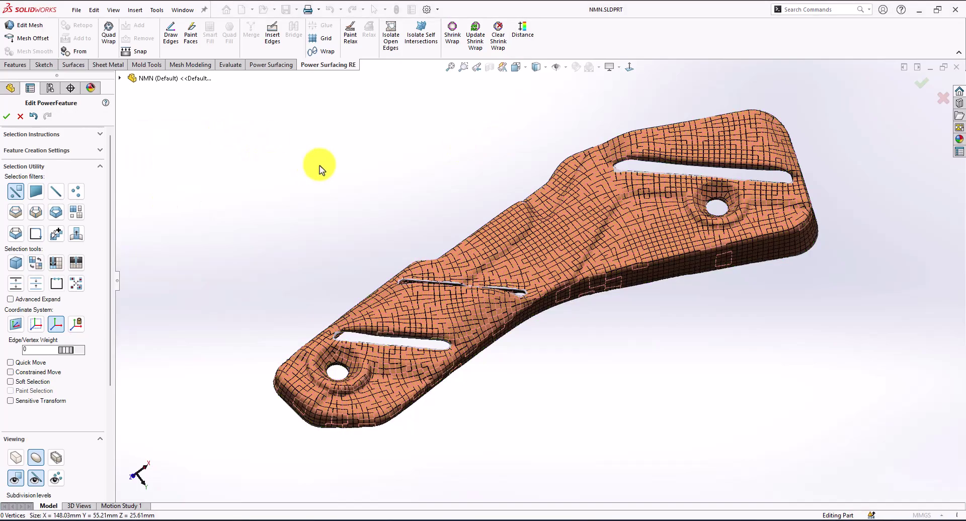
- Finish the power feature, keeping its type as Power Feature instead of converting it to a Power Body
left_click(925, 87)
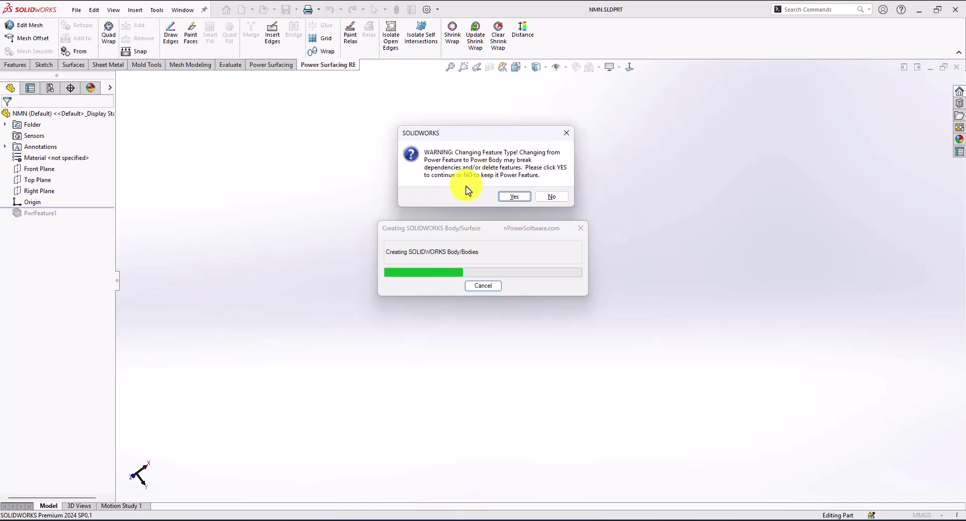
left_click(552, 198)
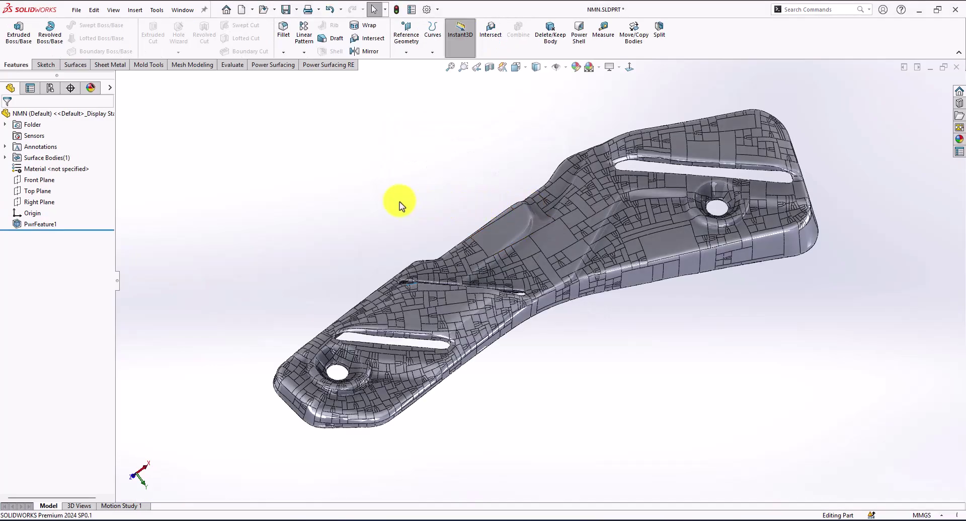
- Inspect the surface around the slots, run Check Entity on all solids and surfaces, and examine the listed faults
scroll(400, 203, "down", 8)
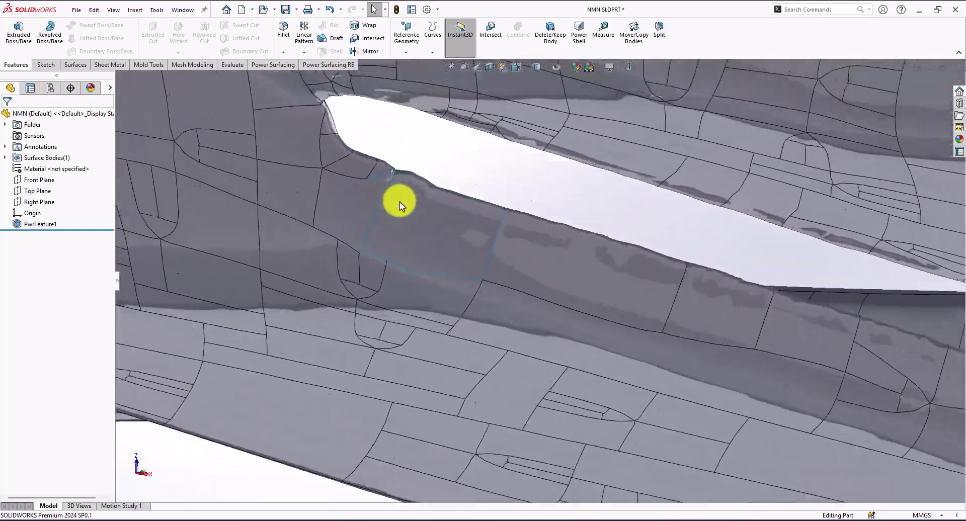
scroll(399, 204, "up", 5)
scroll(438, 328, "down", 8)
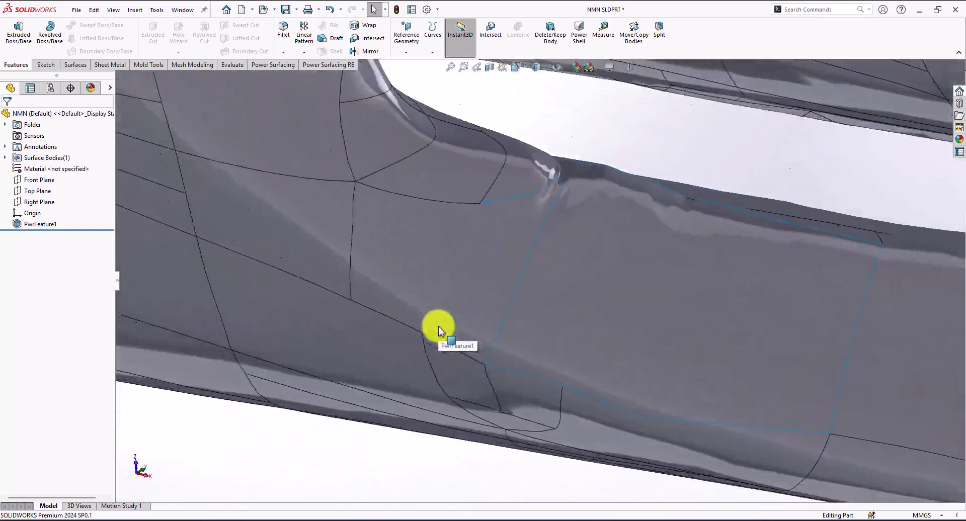
scroll(439, 329, "up", 10)
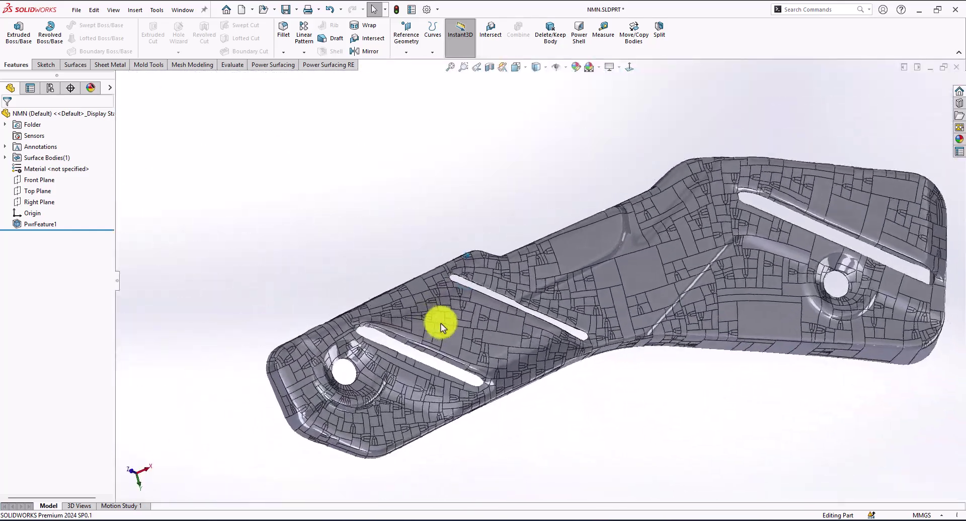
middle_click_drag(441, 328, 441, 324)
left_click(153, 10)
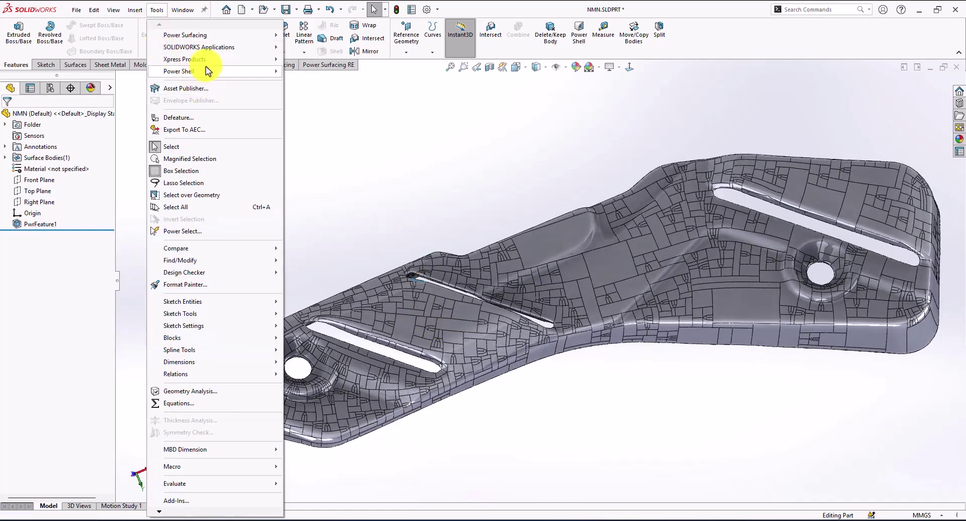
mouse_move(207, 483)
left_click(328, 408)
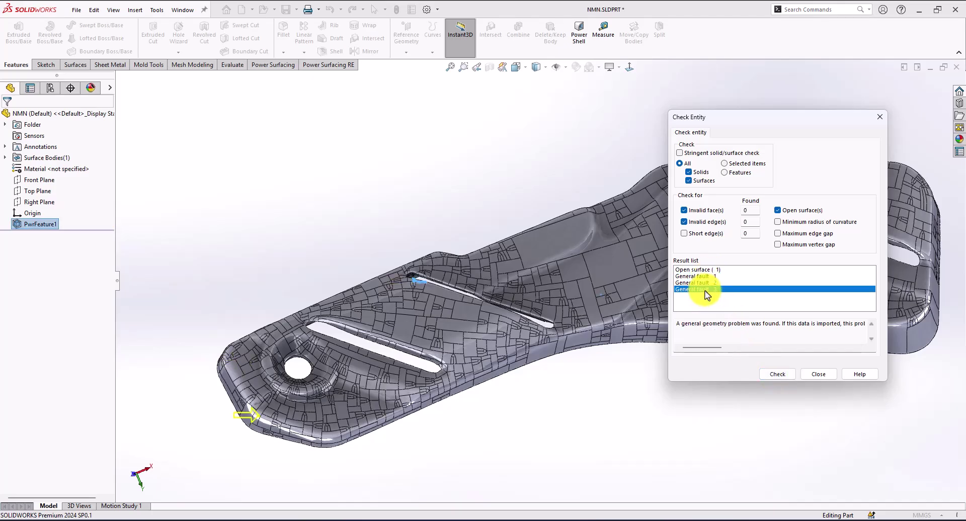
scroll(428, 286, "down", 6)
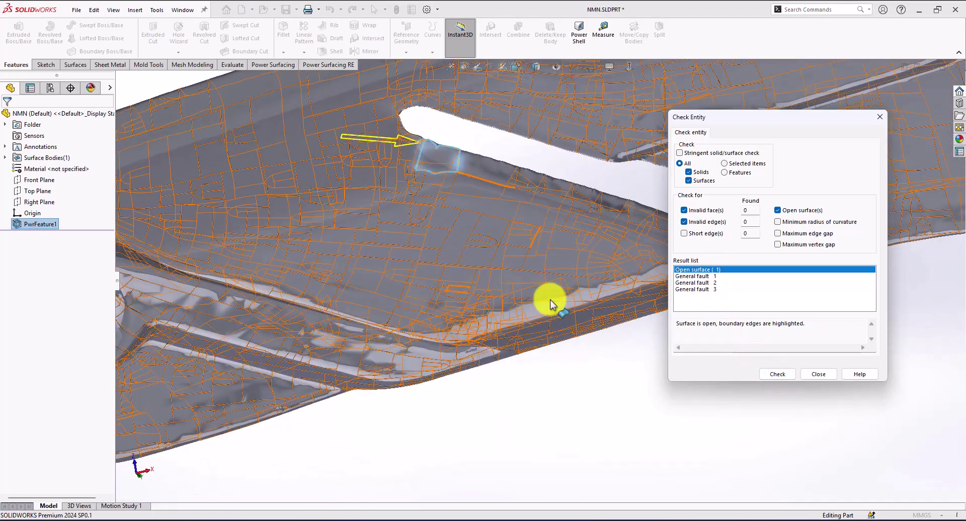
left_click(810, 374)
- Reopen the power feature for editing and hide the reference mesh to examine the irregular faces along the faulty slot edge
right_click(503, 198)
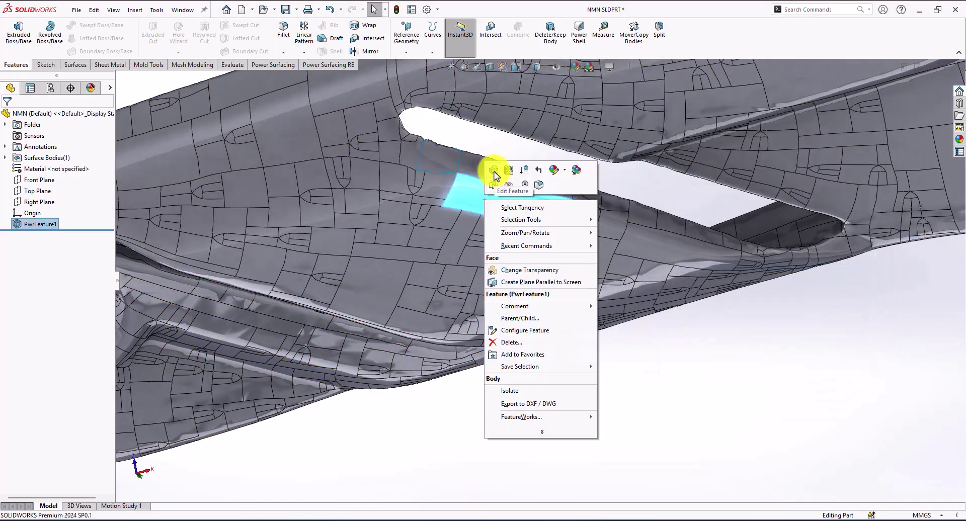
left_click(494, 175)
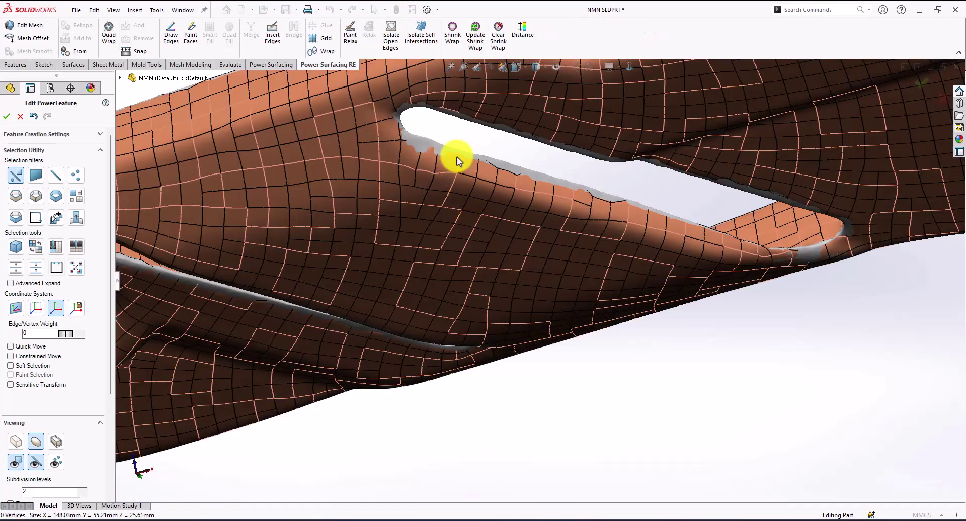
scroll(457, 160, "down", 5)
scroll(48, 422, "down", 3)
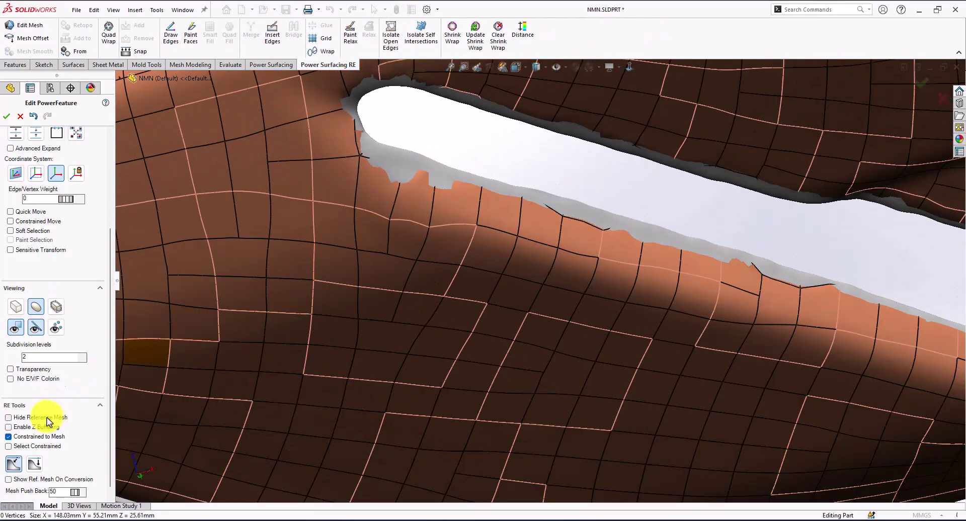
left_click(47, 417)
middle_click_drag(449, 275, 383, 239)
left_click(414, 238)
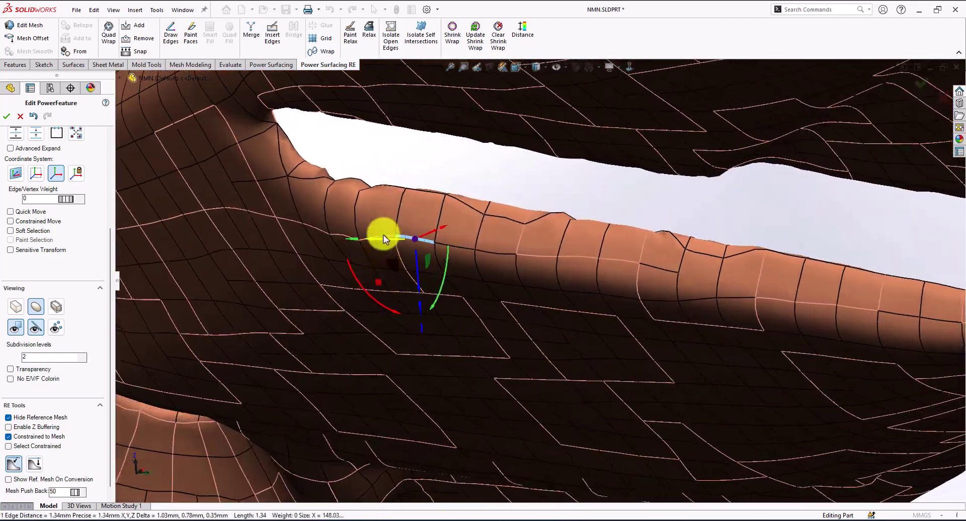
scroll(383, 239, "down", 4)
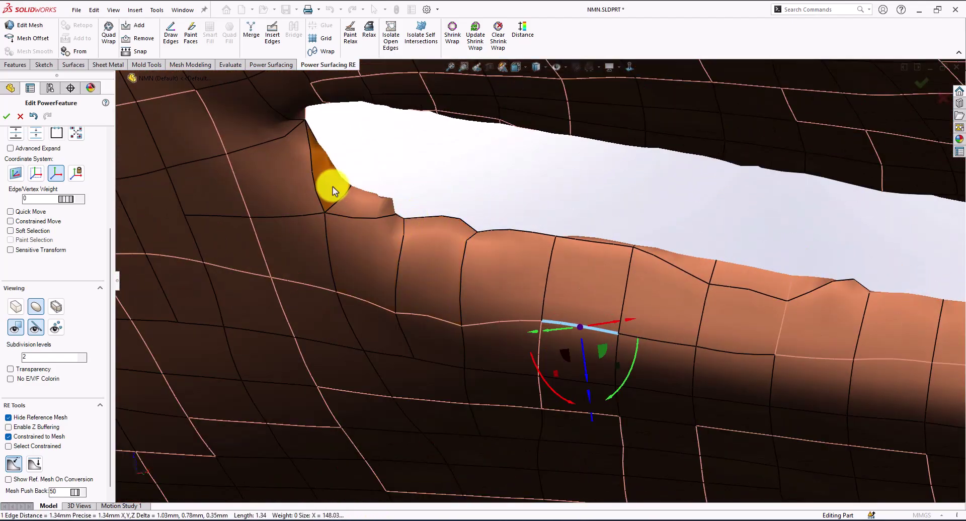
- Delete the distorted faces at the end of the slot and show the reference mesh again
left_click(332, 191)
middle_click_drag(518, 270, 476, 286)
left_click(421, 196)
middle_click_drag(421, 197, 539, 243)
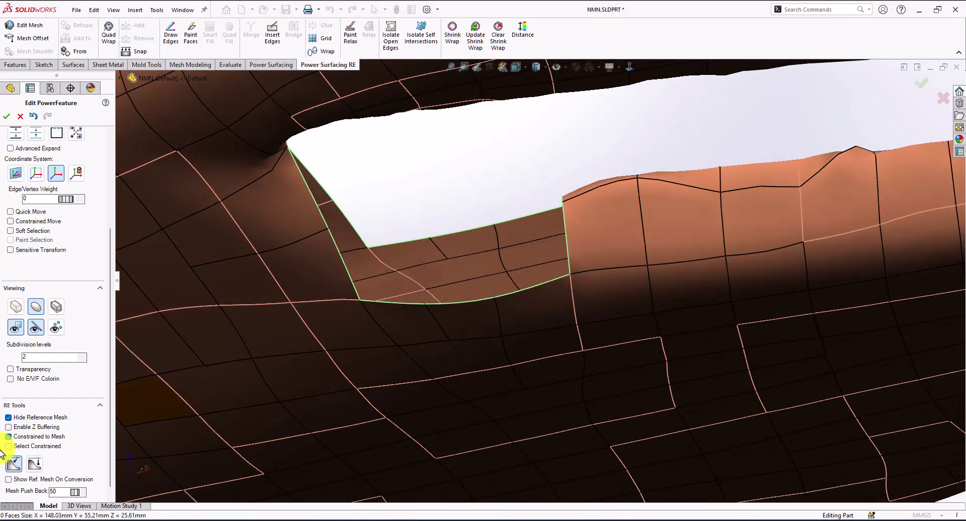
scroll(43, 435, "down", 1)
left_click(53, 409)
- Close the gap left at the end of the slot with Quad Fill
middle_click_drag(377, 347, 502, 222)
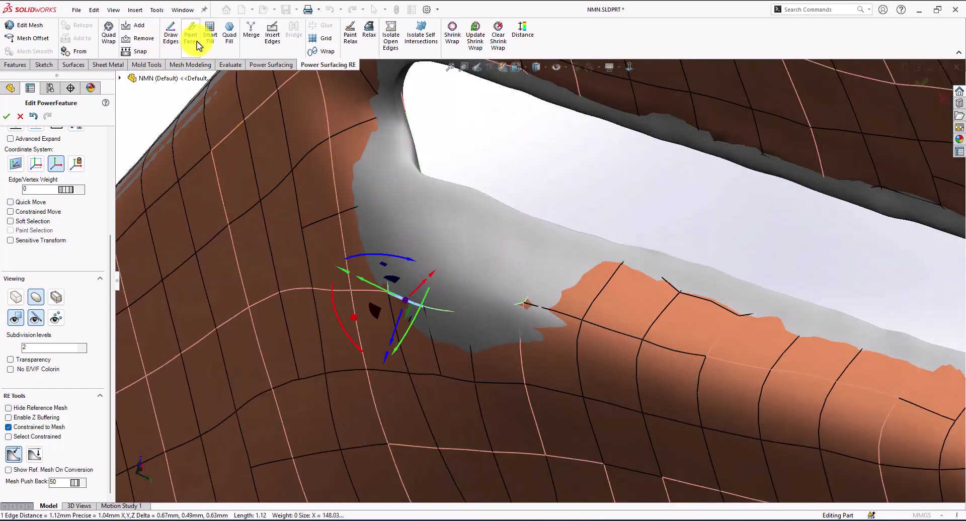
left_click(230, 46)
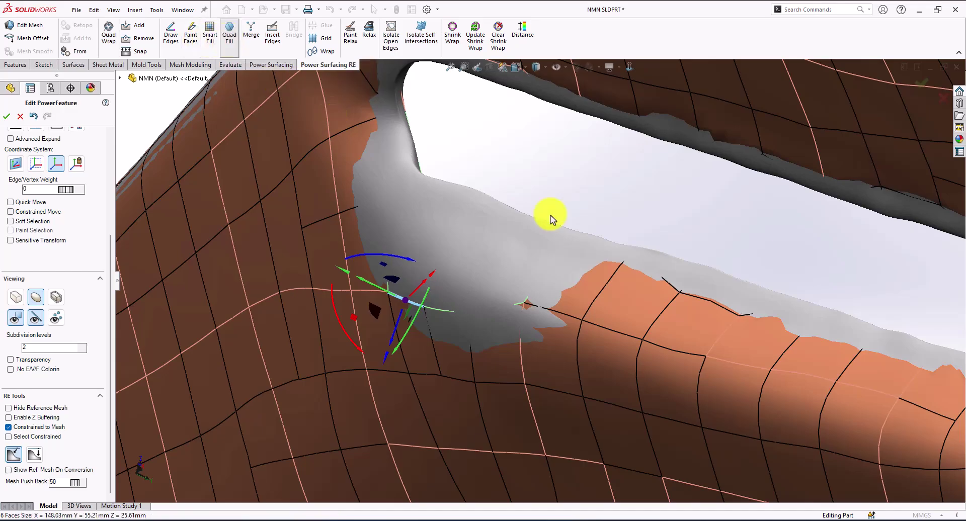
- Select the vertices around the filled slot end and fit the new patch onto the reference mesh
middle_click_drag(477, 211, 558, 194)
right_click(560, 194)
left_click(567, 155)
mouse_move(671, 197)
left_mouse_down()
mouse_move(444, 289)
mouse_move(324, 367)
left_mouse_up()
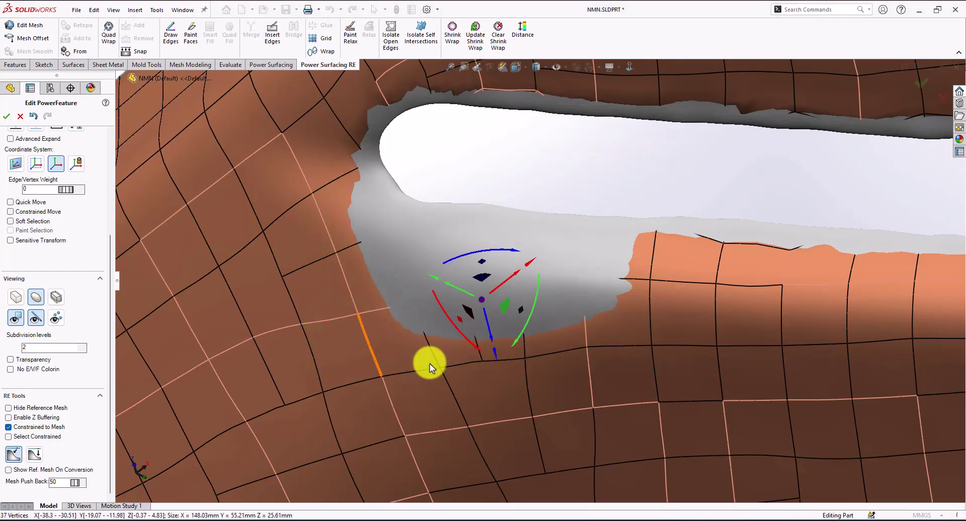
right_click(543, 317)
left_click(606, 365)
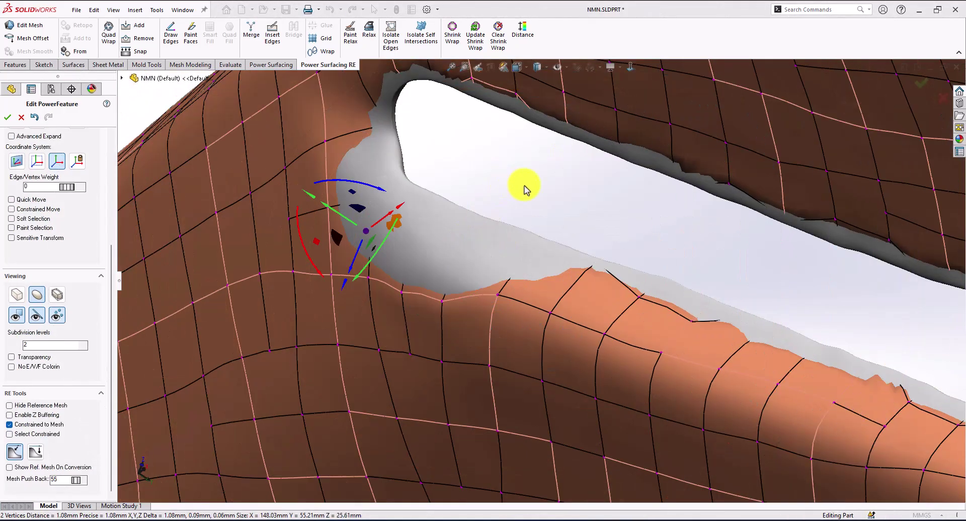
left_click(524, 191)
mouse_move(524, 216)
middle_mouse_down()
mouse_move(526, 190)
mouse_move(502, 244)
mouse_move(456, 295)
middle_mouse_up()
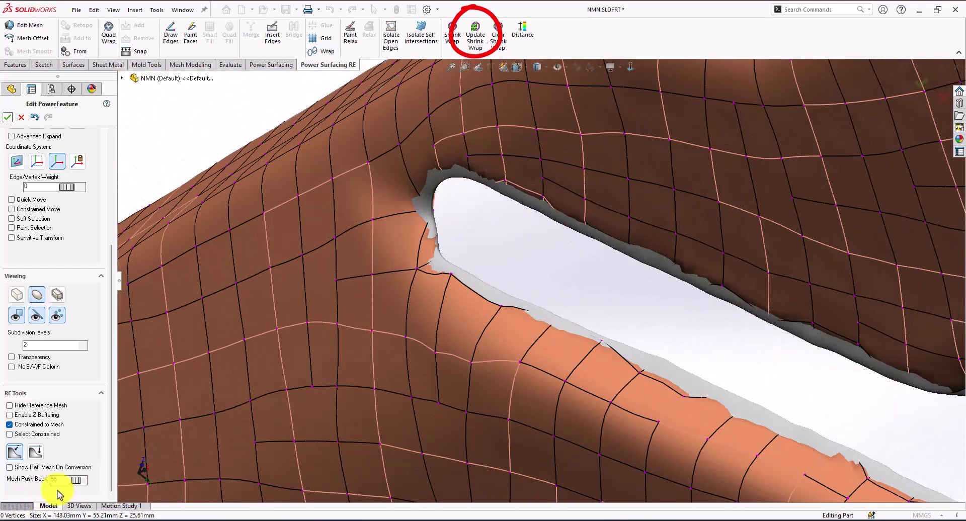
- Set Mesh Push Back to 74 to check the repaired slot edge and finish the power feature
left_click_drag(75, 485, 104, 487)
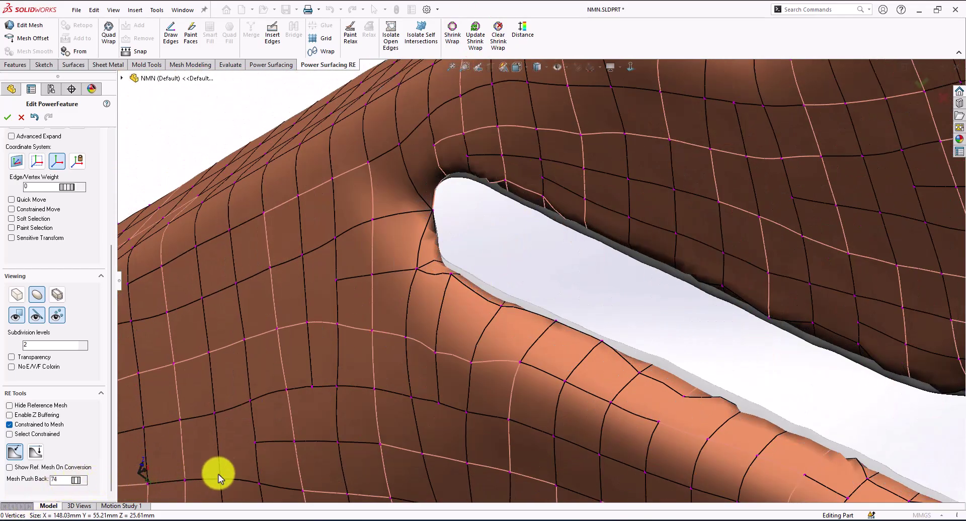
middle_click_drag(582, 283, 575, 303)
scroll(573, 297, "up", 2)
scroll(574, 303, "up", 5)
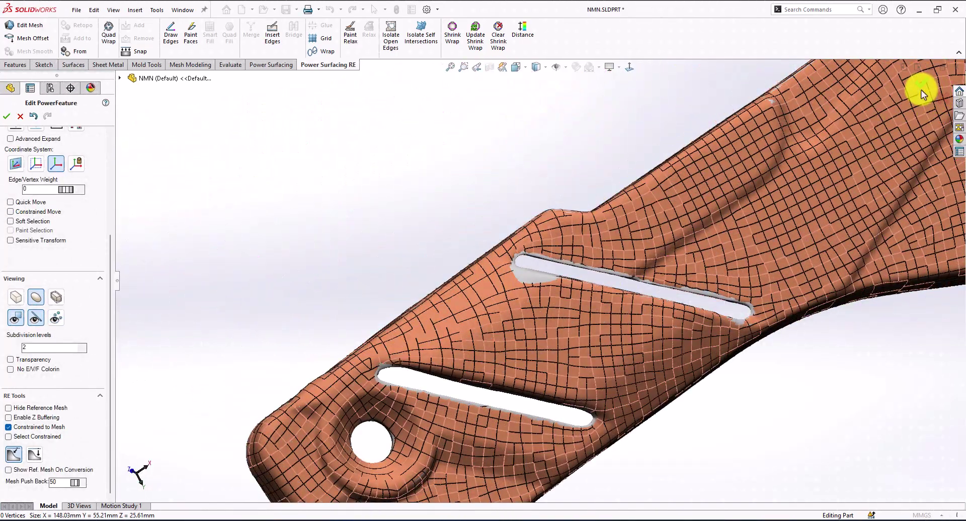
left_click(921, 90)
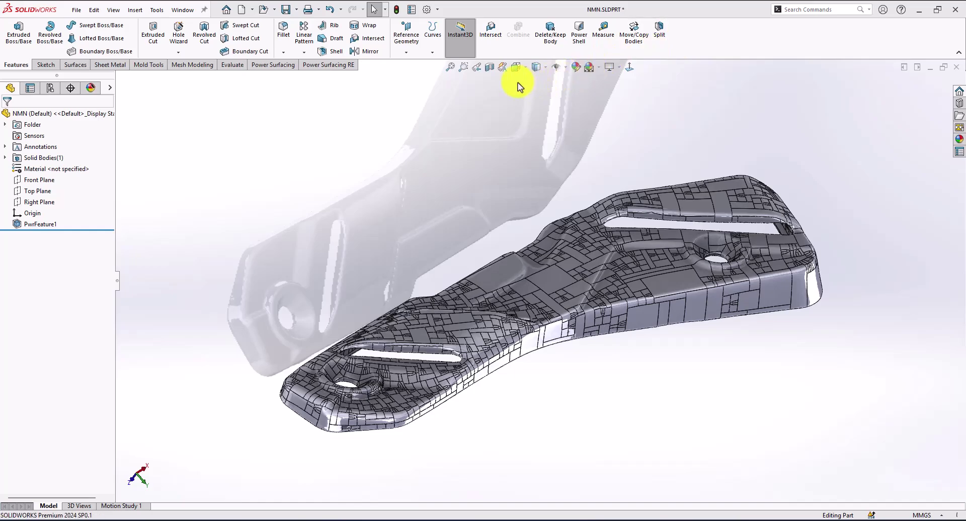
- Section the body along the Top Plane and move the section plane through it to examine the interior
left_click(490, 69)
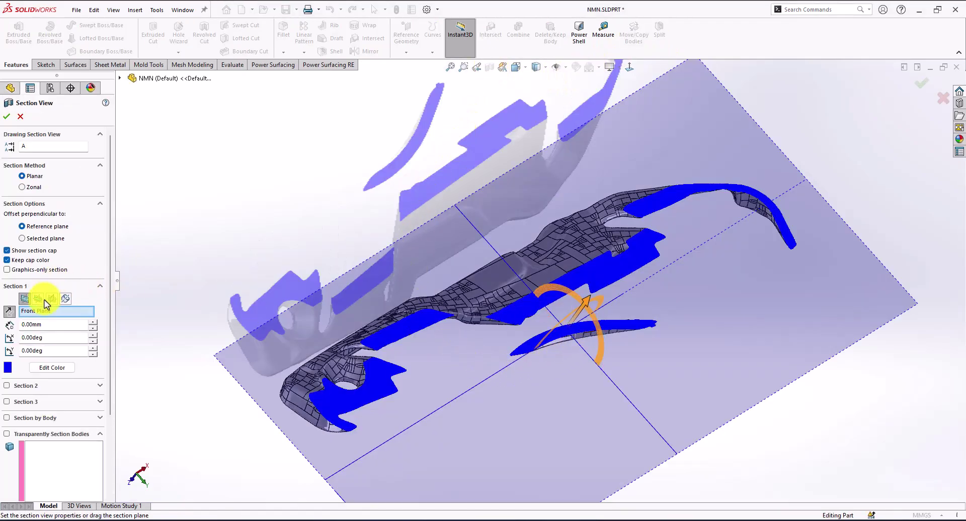
left_click(38, 300)
middle_click_drag(616, 372, 613, 320)
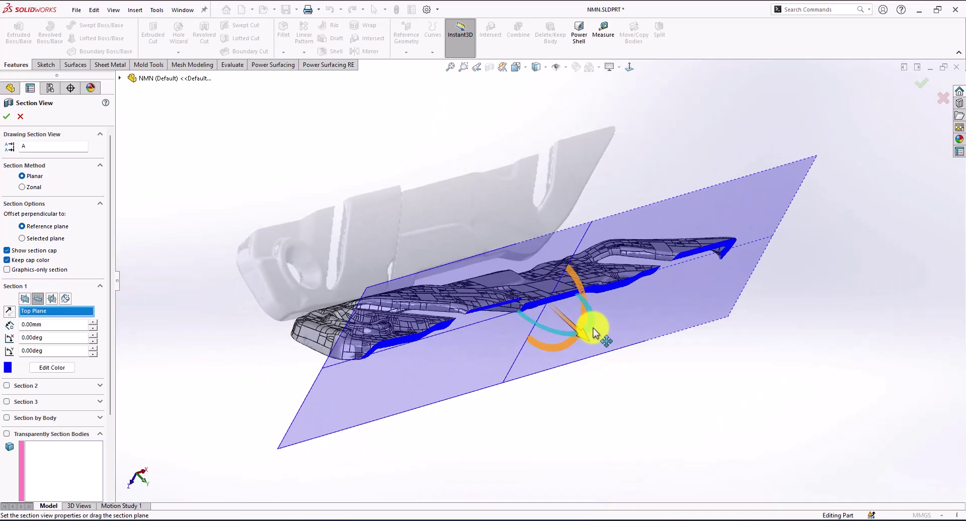
left_click_drag(584, 301, 706, 390)
right_click(800, 449)
left_click(6, 116)
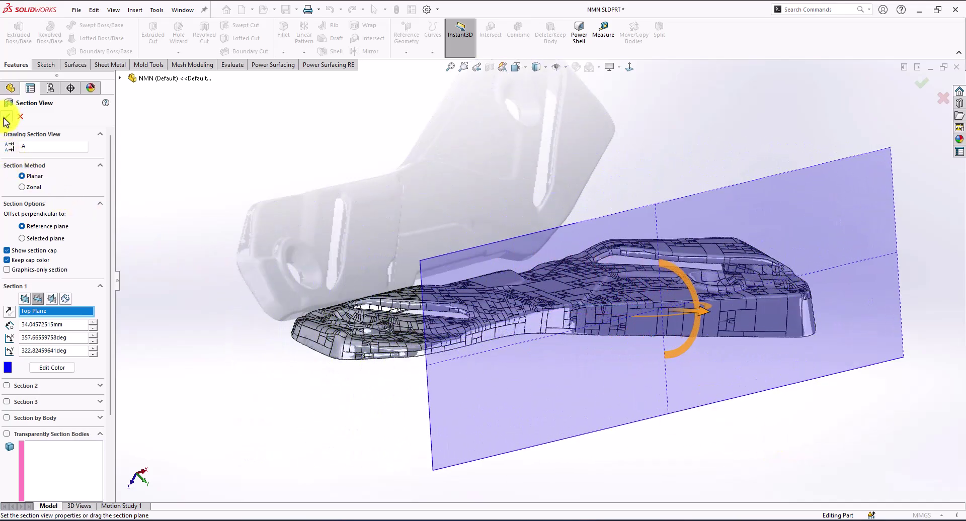
- Sketch a circle about 4.2 mm in diameter on the Front Plane, between the origin and the round hole at the bracket's wide end
key("ctrl+1")
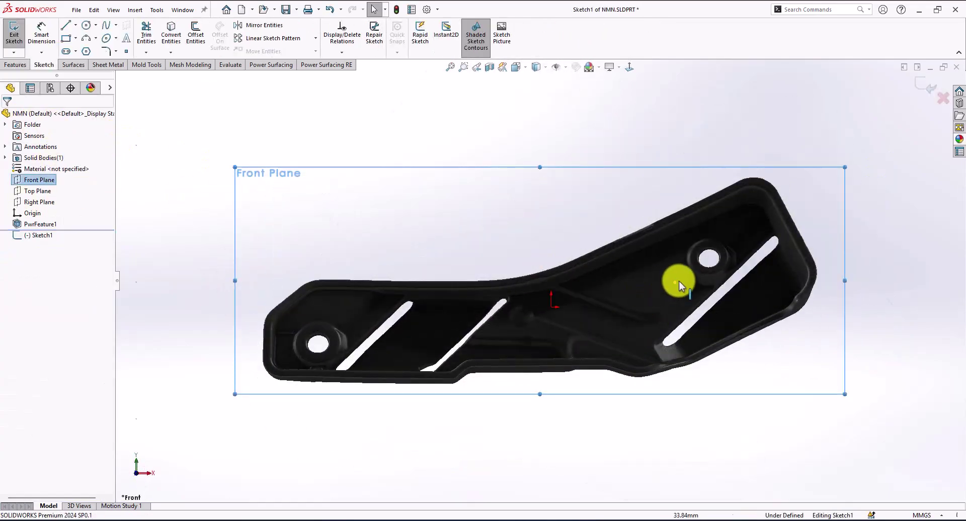
scroll(700, 282, "down", 4)
left_click(86, 26)
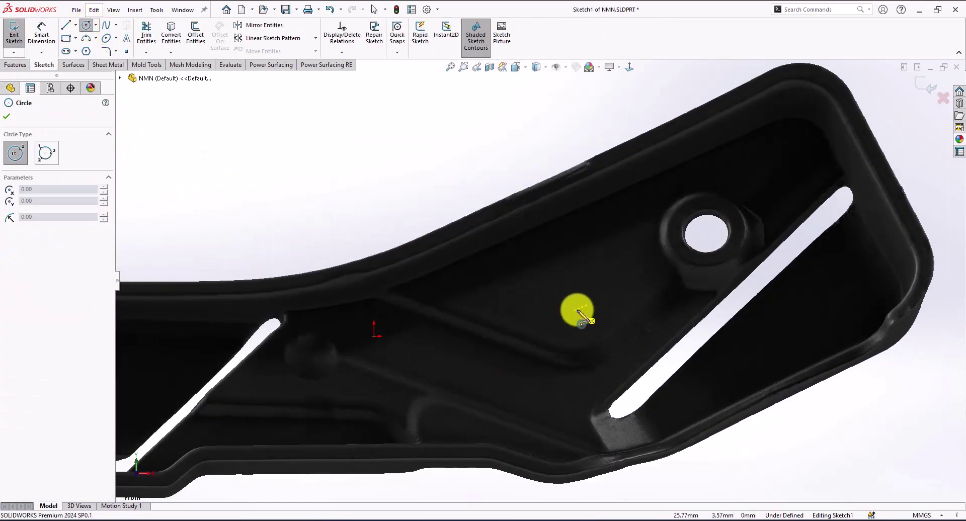
left_click(576, 310)
left_click(592, 309)
scroll(540, 283, "up", 4)
scroll(301, 355, "down", 1)
scroll(626, 275, "down", 1)
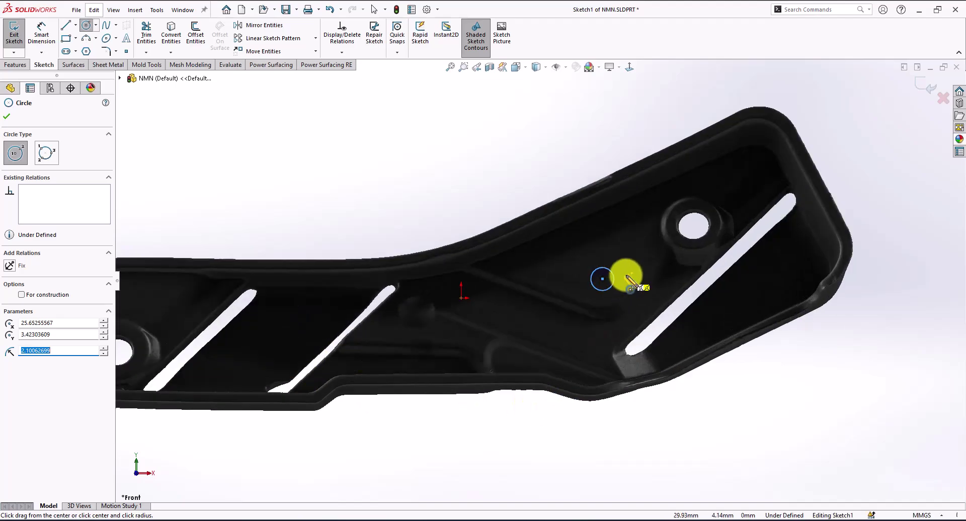
- Dimension the sketched circle's diameter as 5 mm
left_click(7, 117)
left_click(41, 36)
left_click(599, 268)
left_click(567, 146)
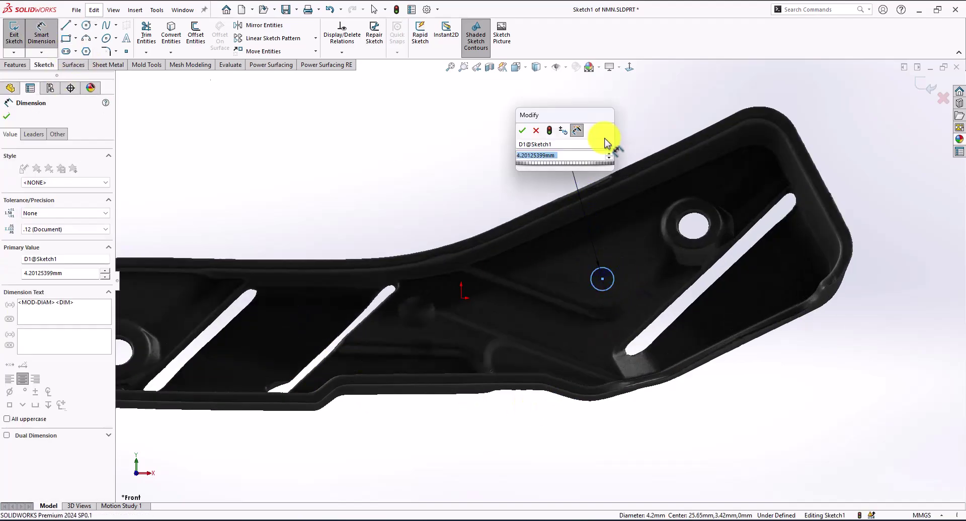
type("5")
key("Return")
- Cut the circle through the body with an Extruded Cut using the Through All - Both end condition
left_click(15, 65)
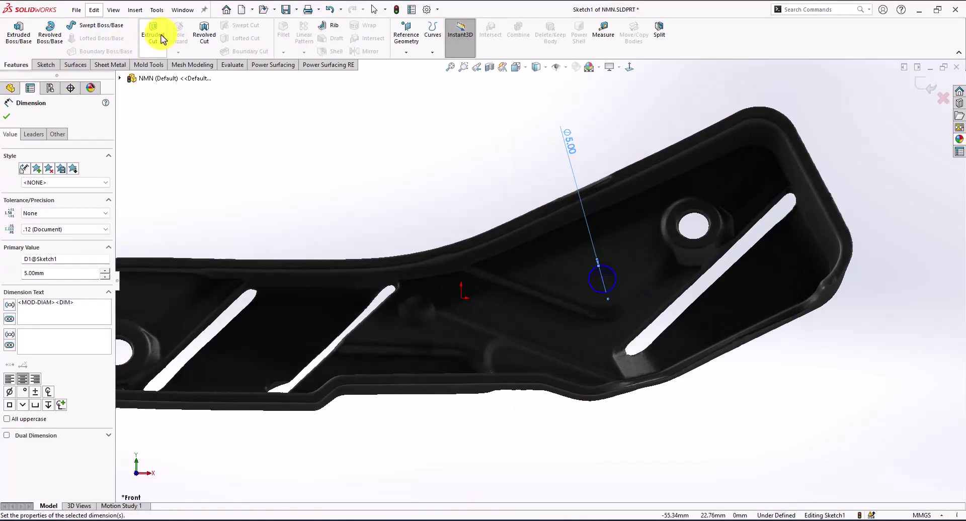
left_click(153, 34)
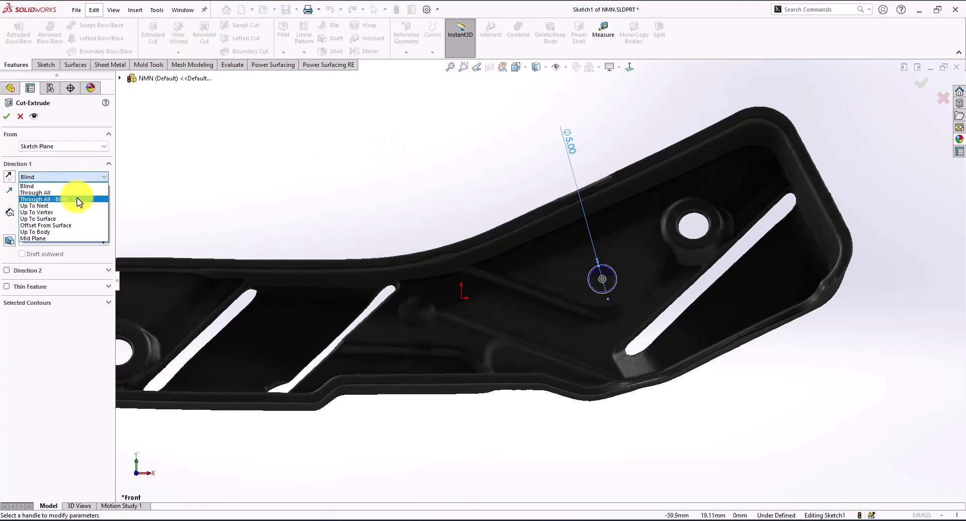
left_click(79, 199)
left_click(6, 117)
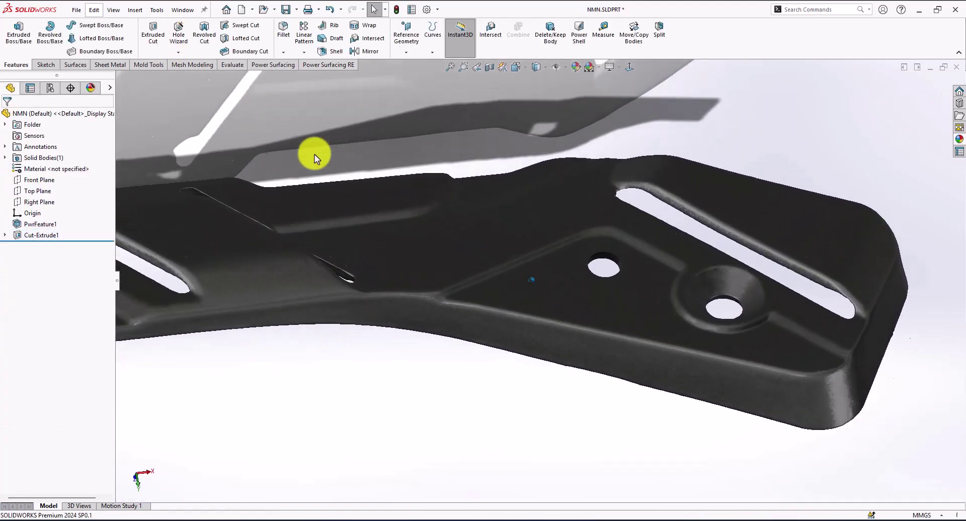
- Start a fillet for the edge of the newly cut round hole
scroll(582, 269, "down", 5)
left_click(284, 31)
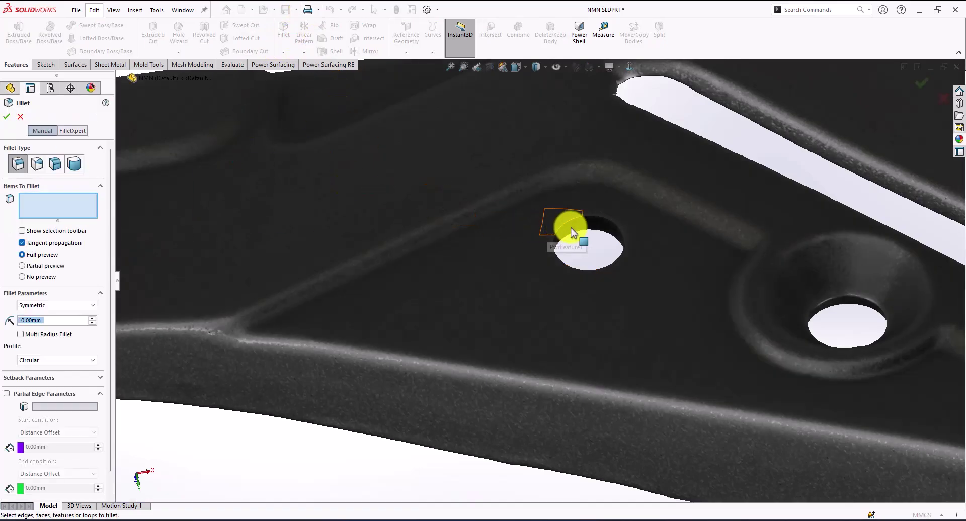